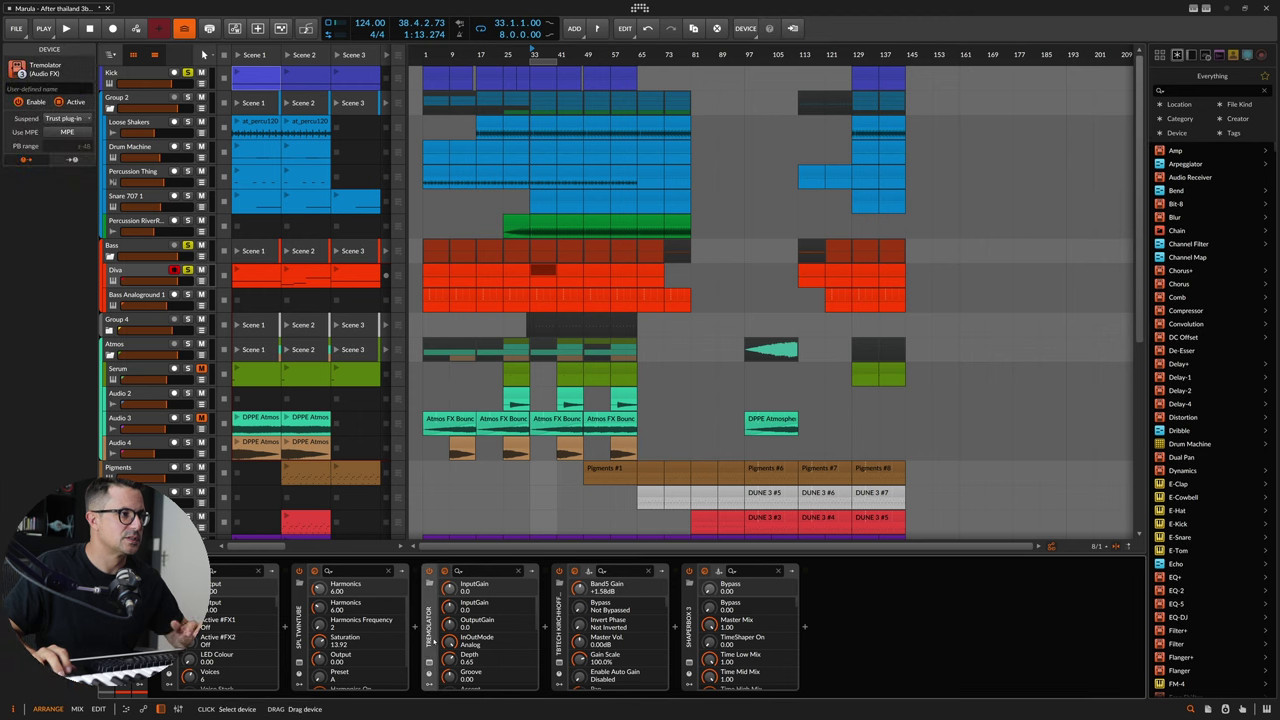
- Inspect the Kirchhoff-EQ curve on the Diva bass track, then close its plugin window
left_click(588, 571)
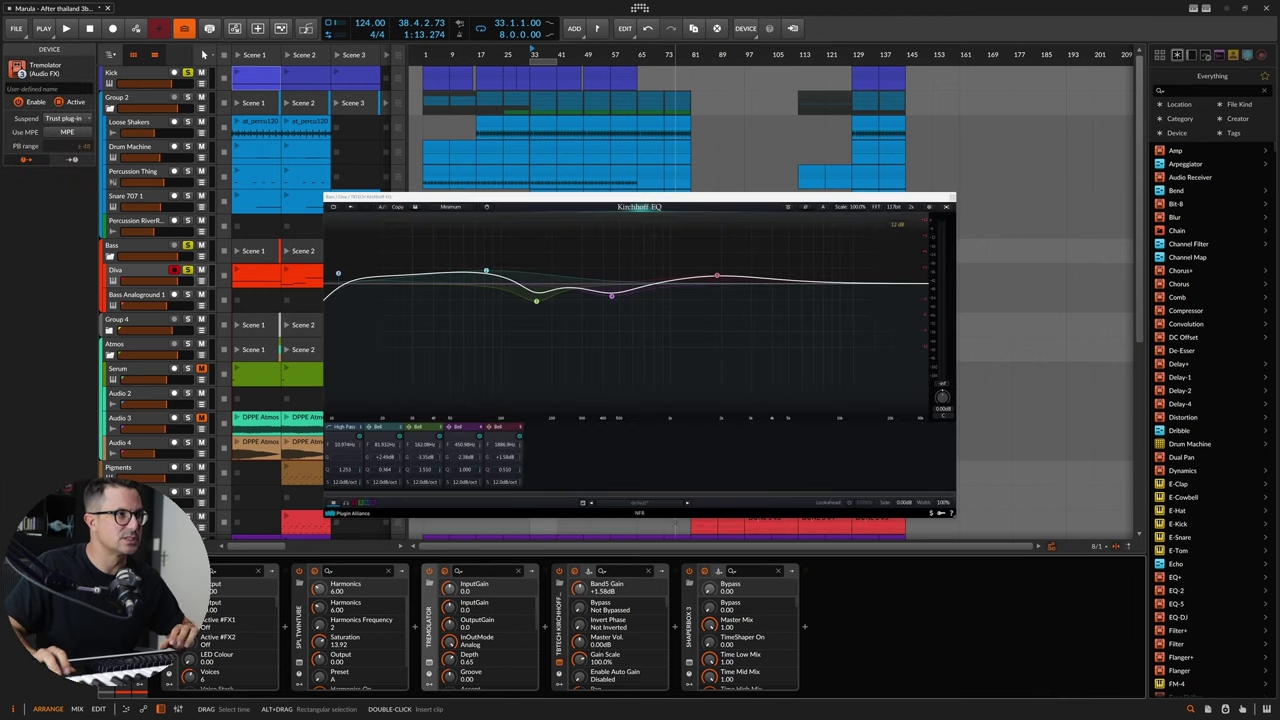
left_click_drag(486, 199, 214, 177)
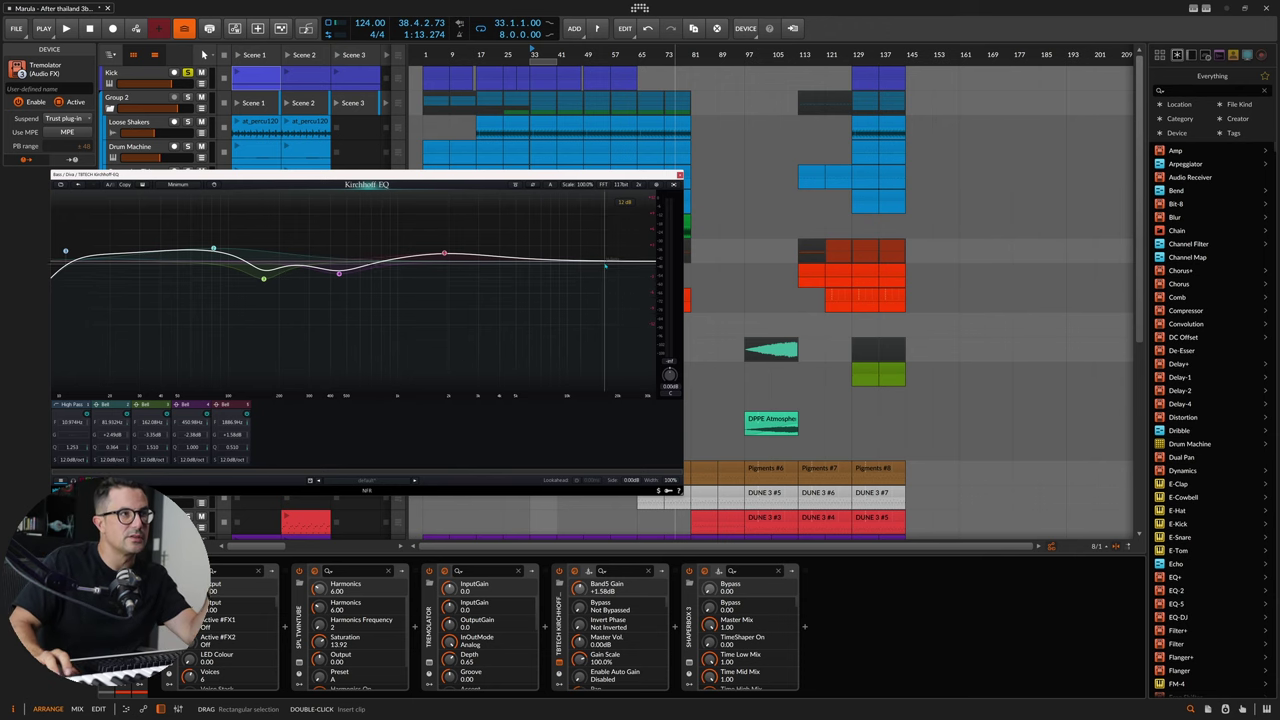
left_click(588, 571)
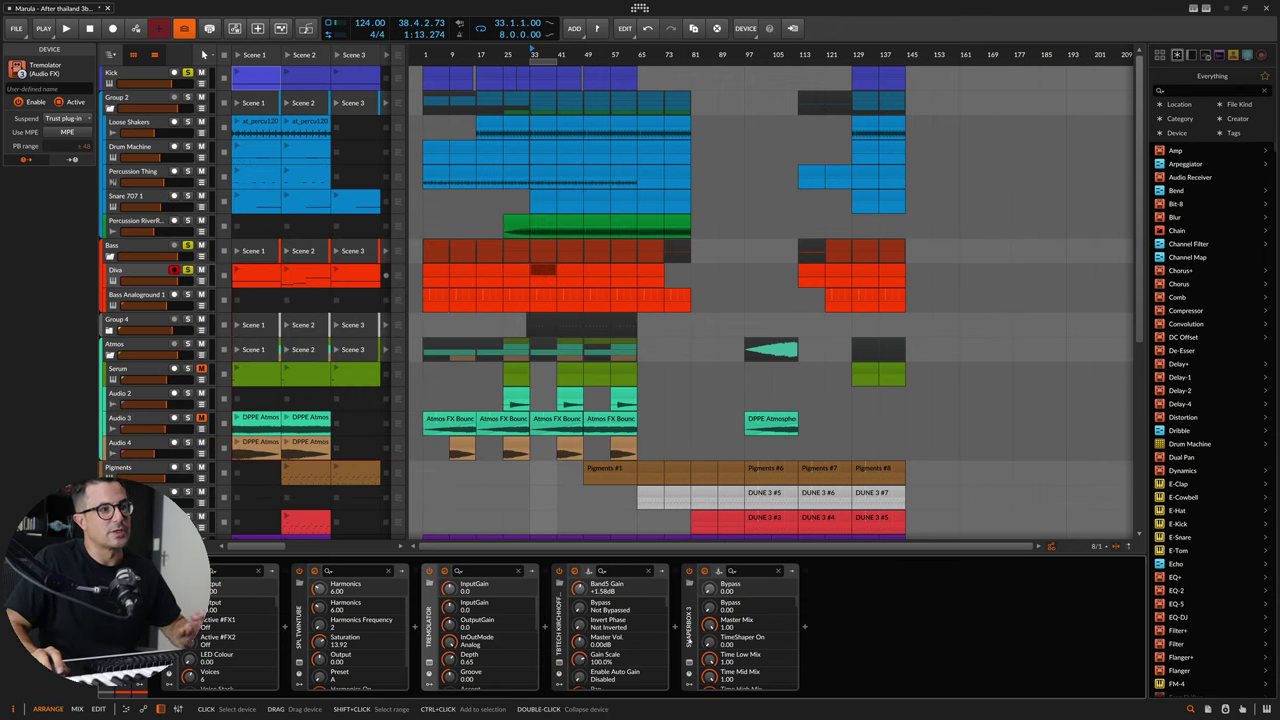
- Insert the ADPTR Hype plugin between Kirchhoff-EQ and ShaperBox 3 in the Diva device chain
left_click(688, 640)
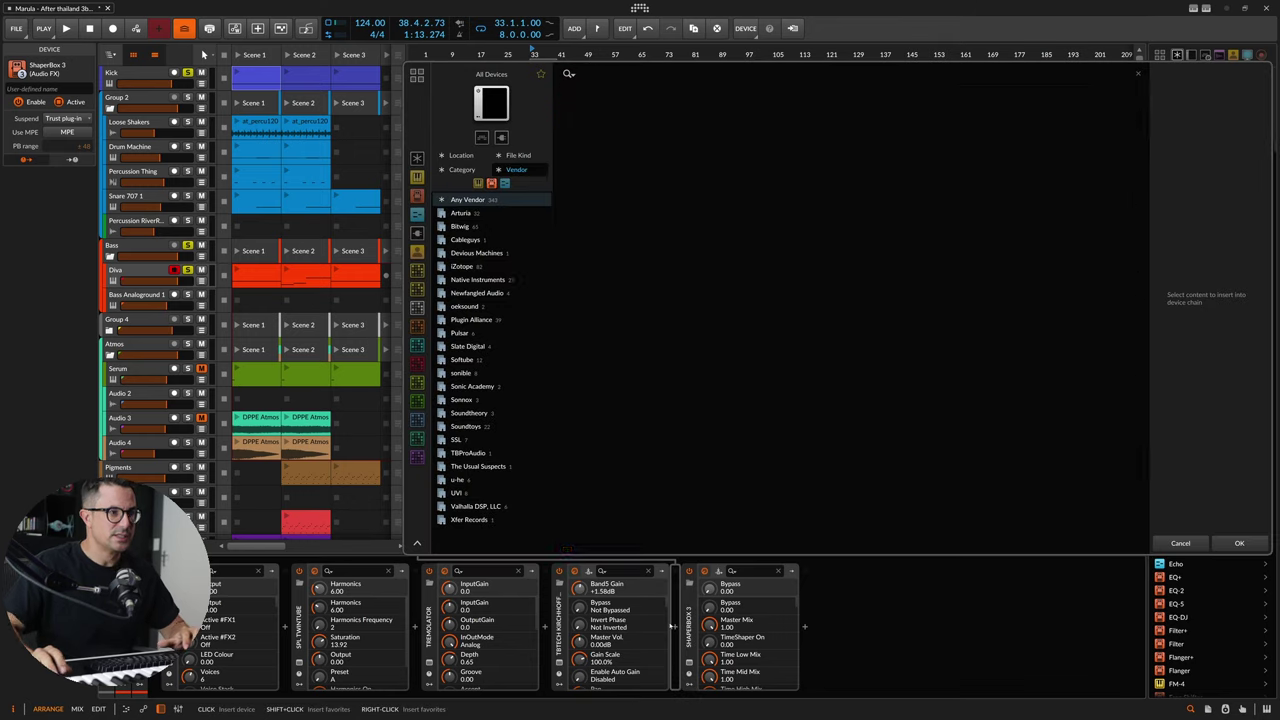
left_click(671, 626)
type("hyp")
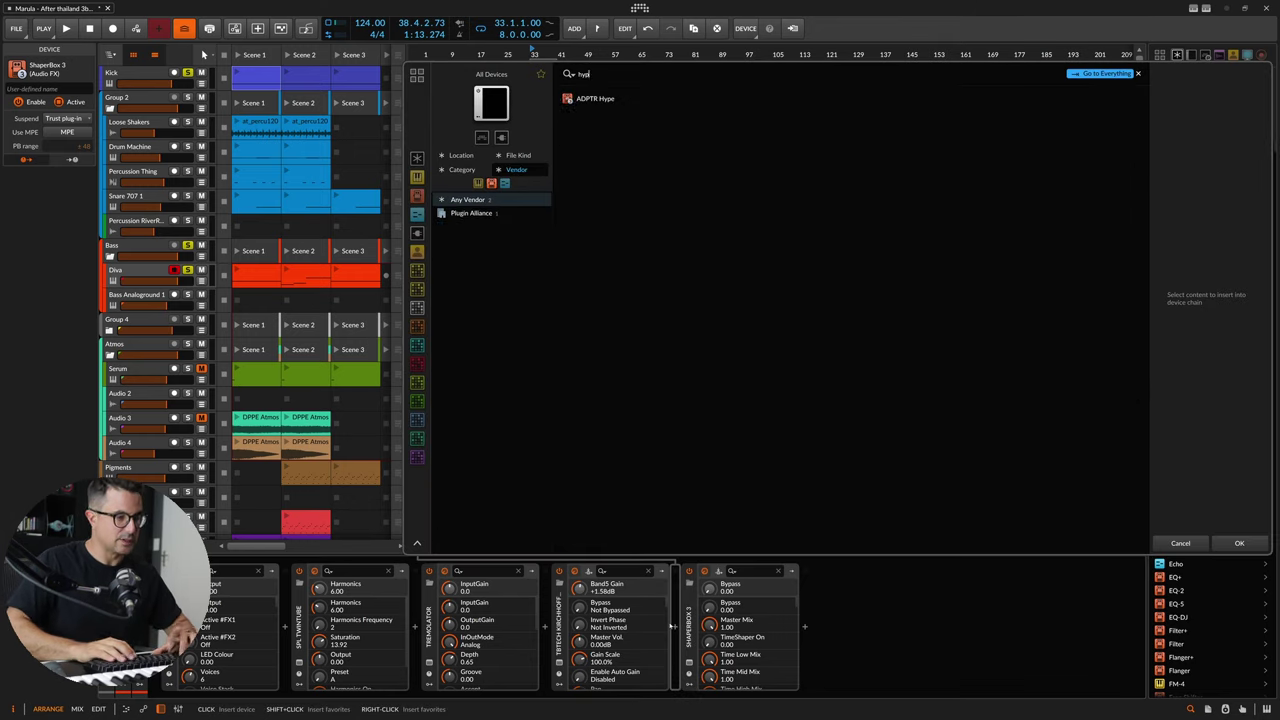
key("Return")
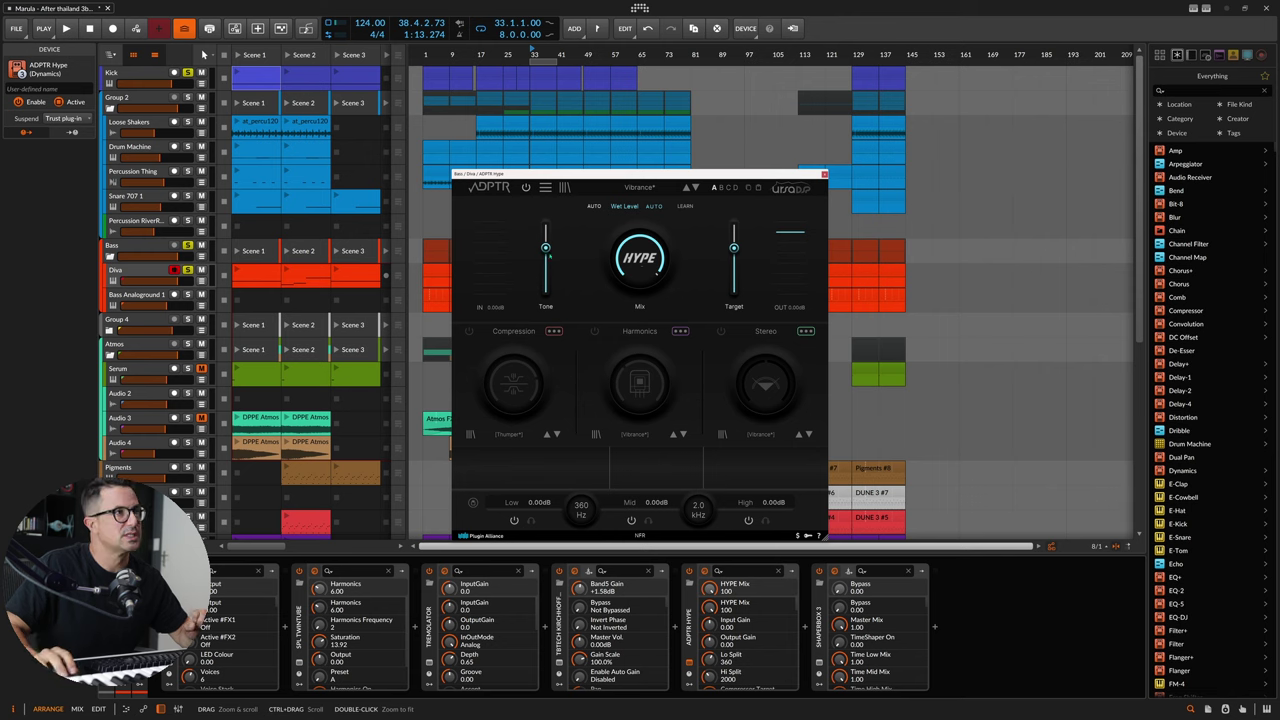
- Lower the Tone control in ADPTR Hype to its minimum of 0.00
left_click_drag(546, 250, 546, 290)
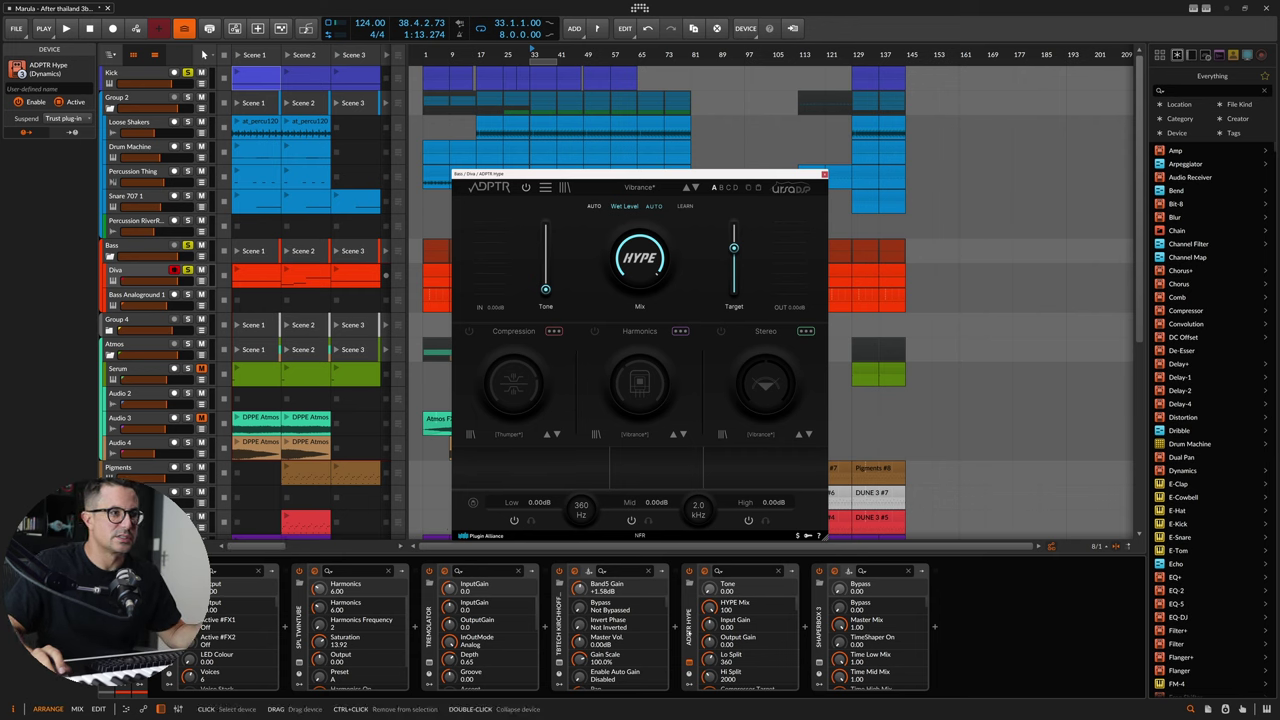
right_click(690, 612)
left_click(722, 599)
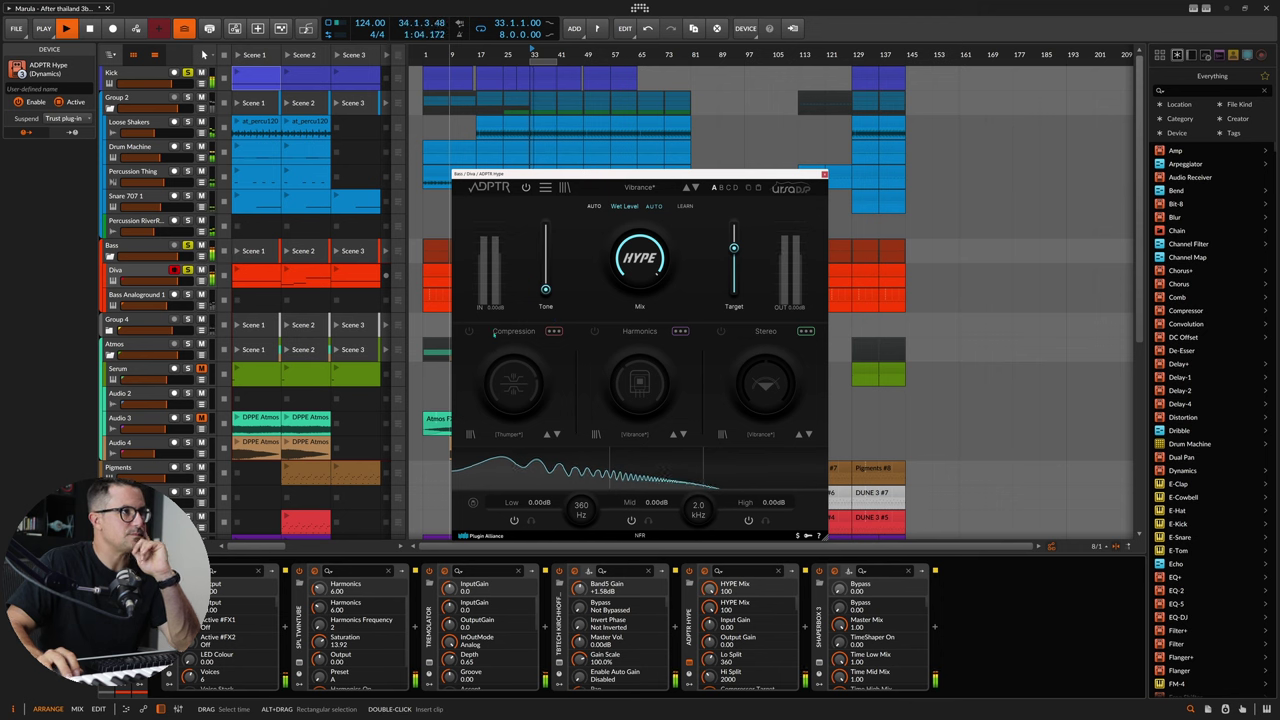
- Enable the Compression module in Hype, audition it on the loop and open its per-band controls
left_click(468, 331)
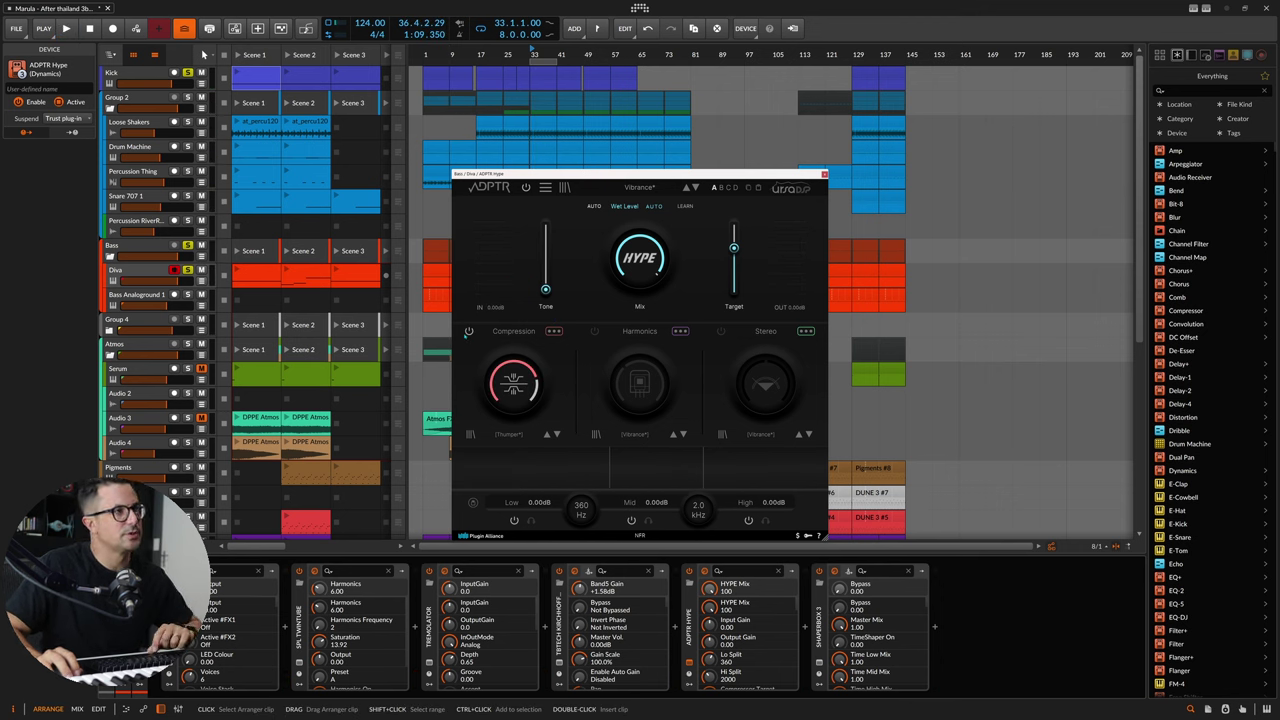
key("space")
left_click(536, 404)
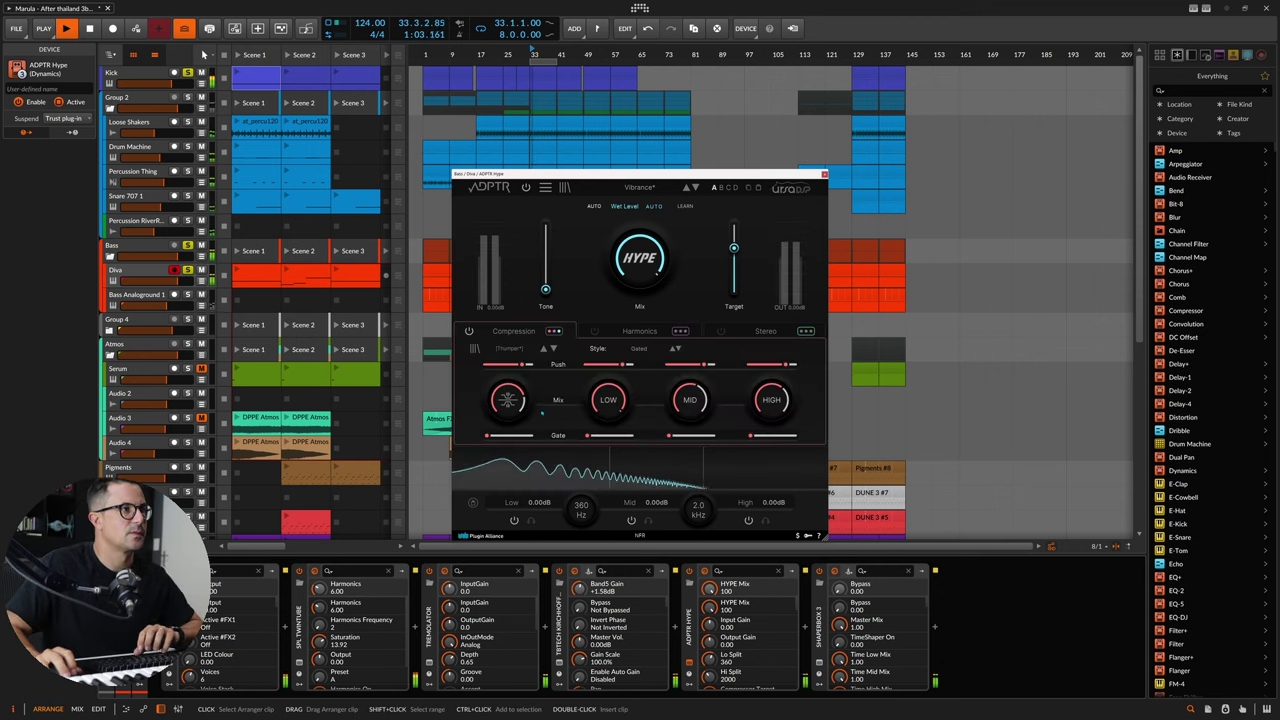
key("space")
left_click(541, 411)
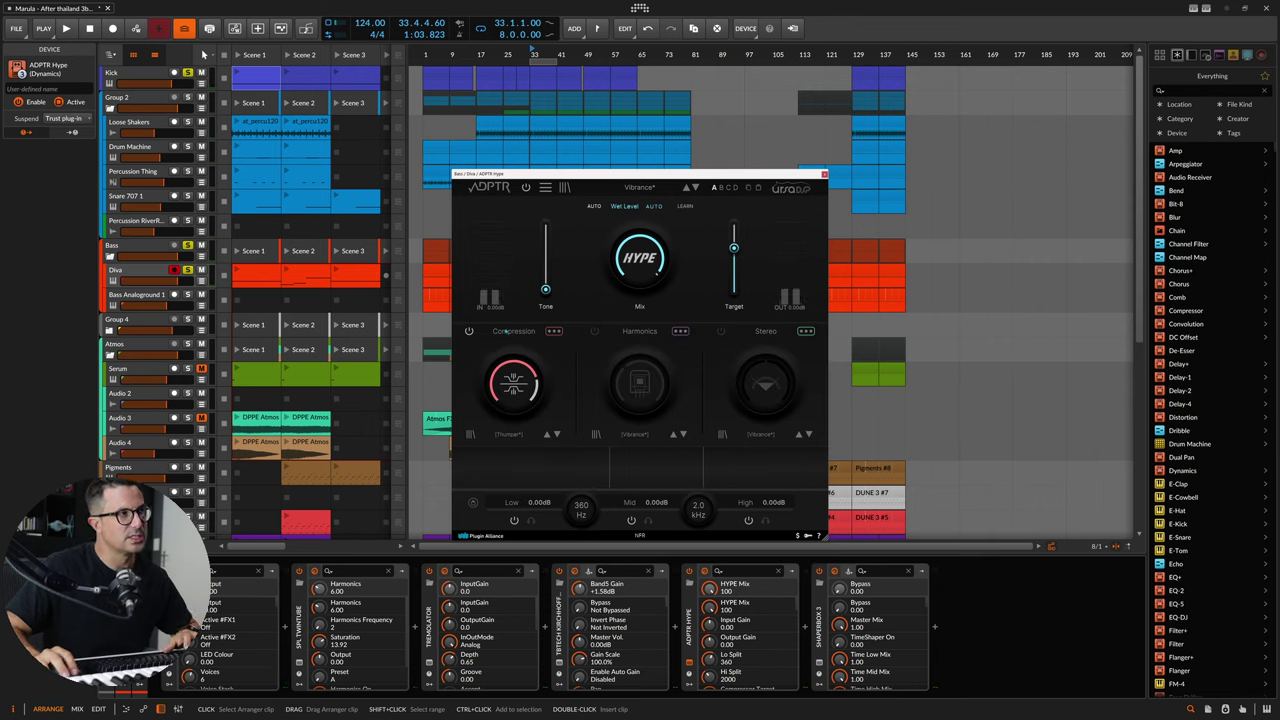
left_click(511, 334)
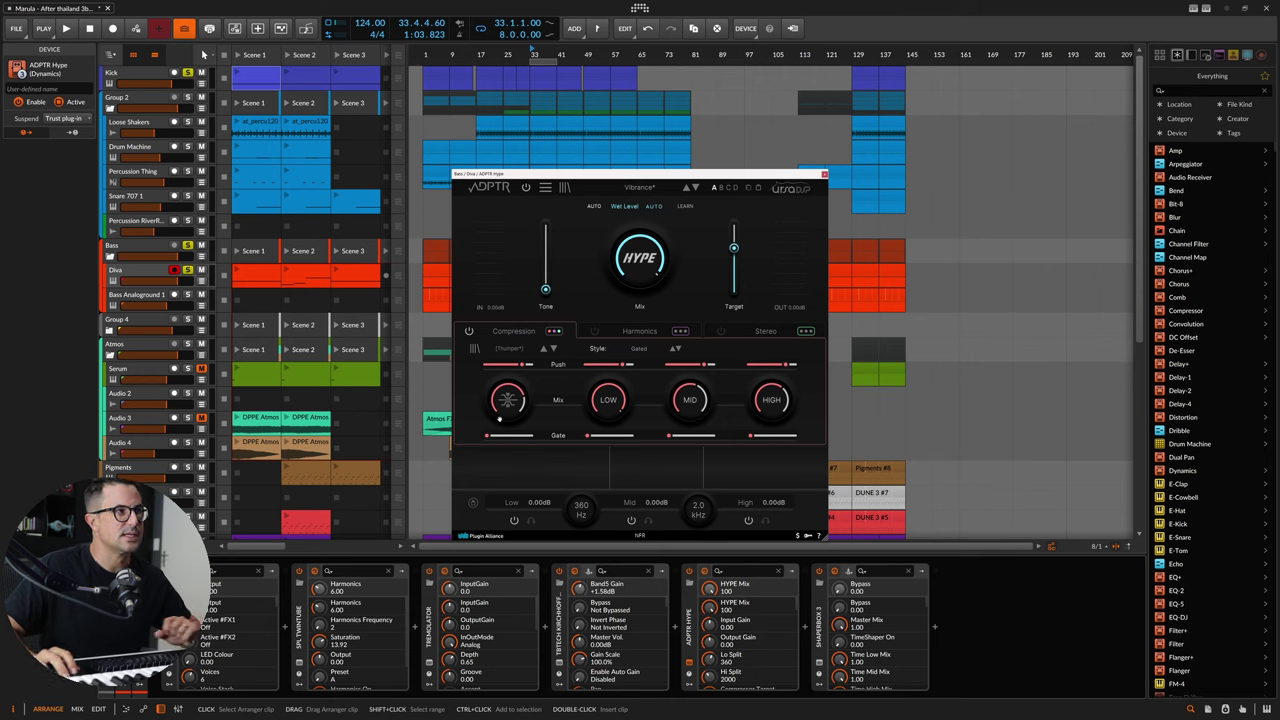
- Try different compression mix amounts for the Low, Mid and High bands, finishing with the overall compression mix at about 0.59
left_click(604, 400)
left_click_drag(601, 398, 601, 410)
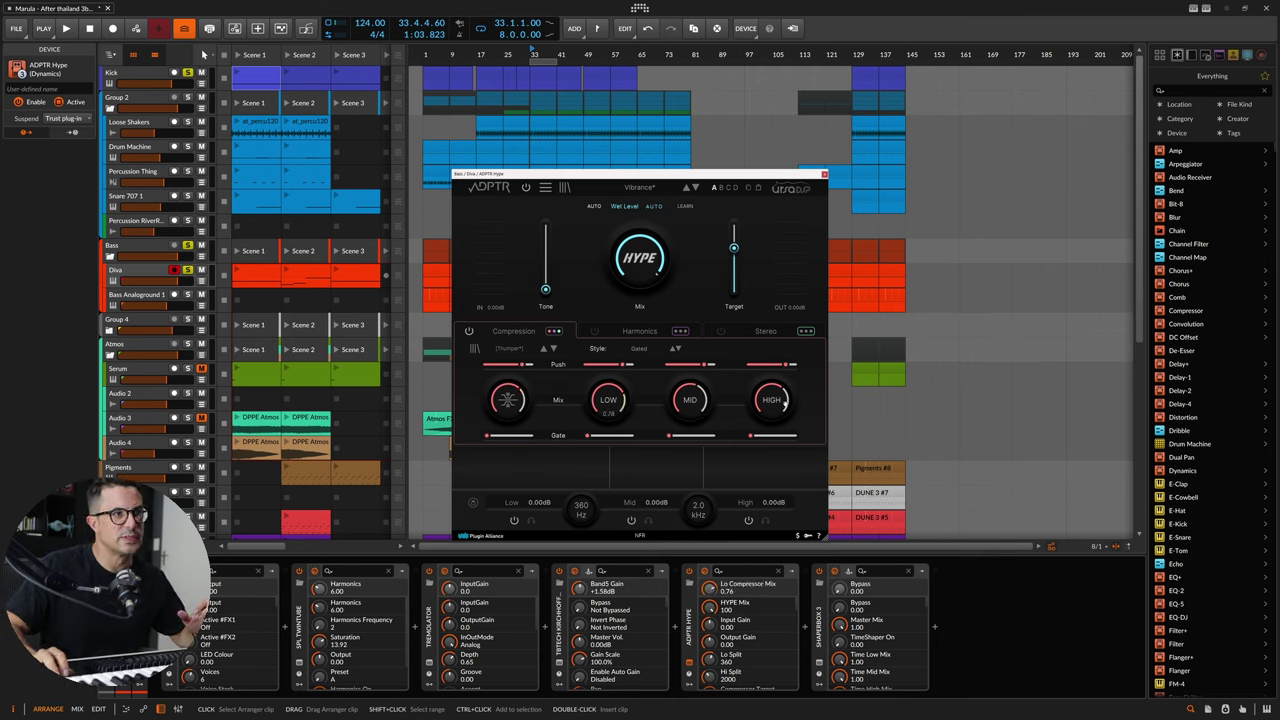
left_click(689, 400)
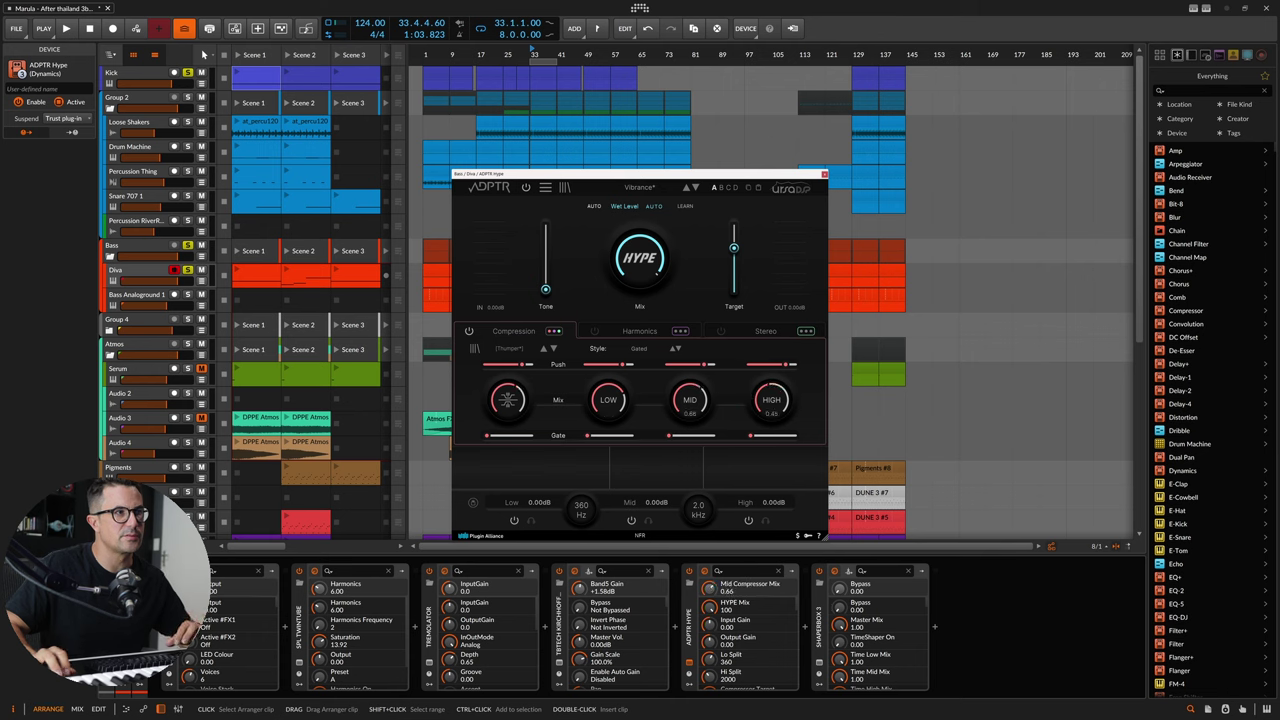
left_click_drag(507, 400, 507, 404)
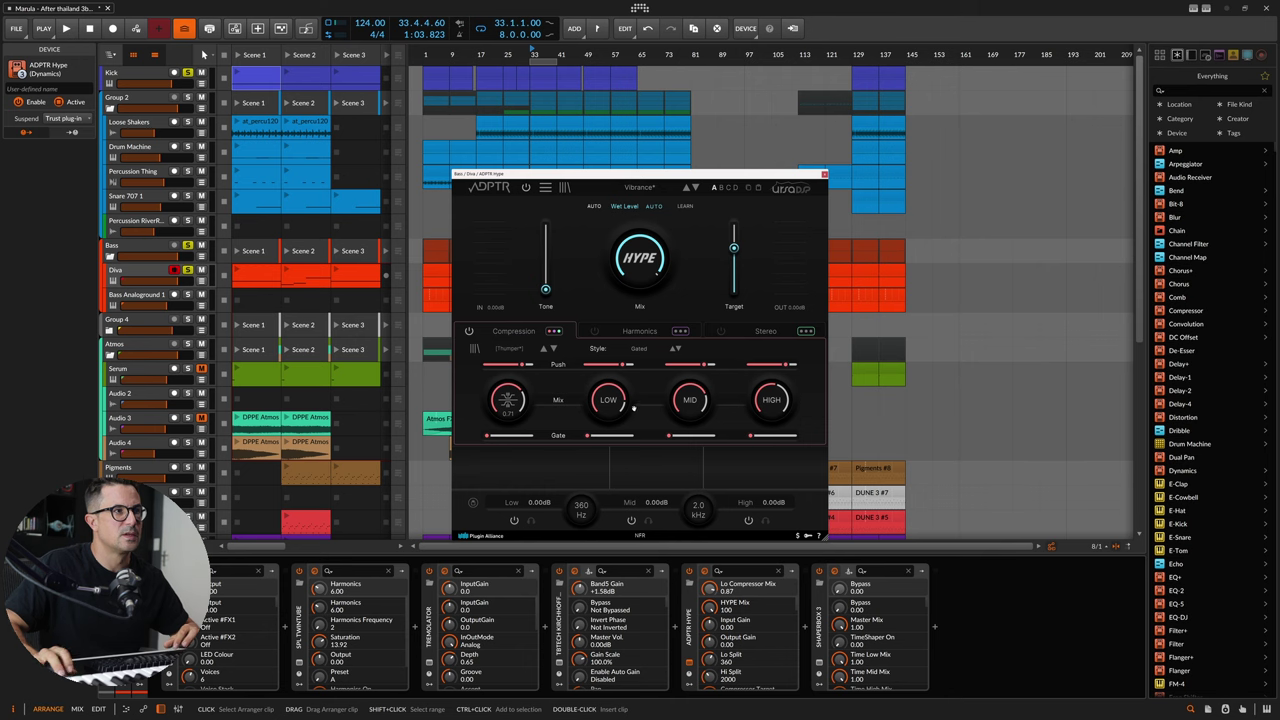
left_click(689, 400)
left_click(760, 400)
left_click_drag(507, 400, 507, 396)
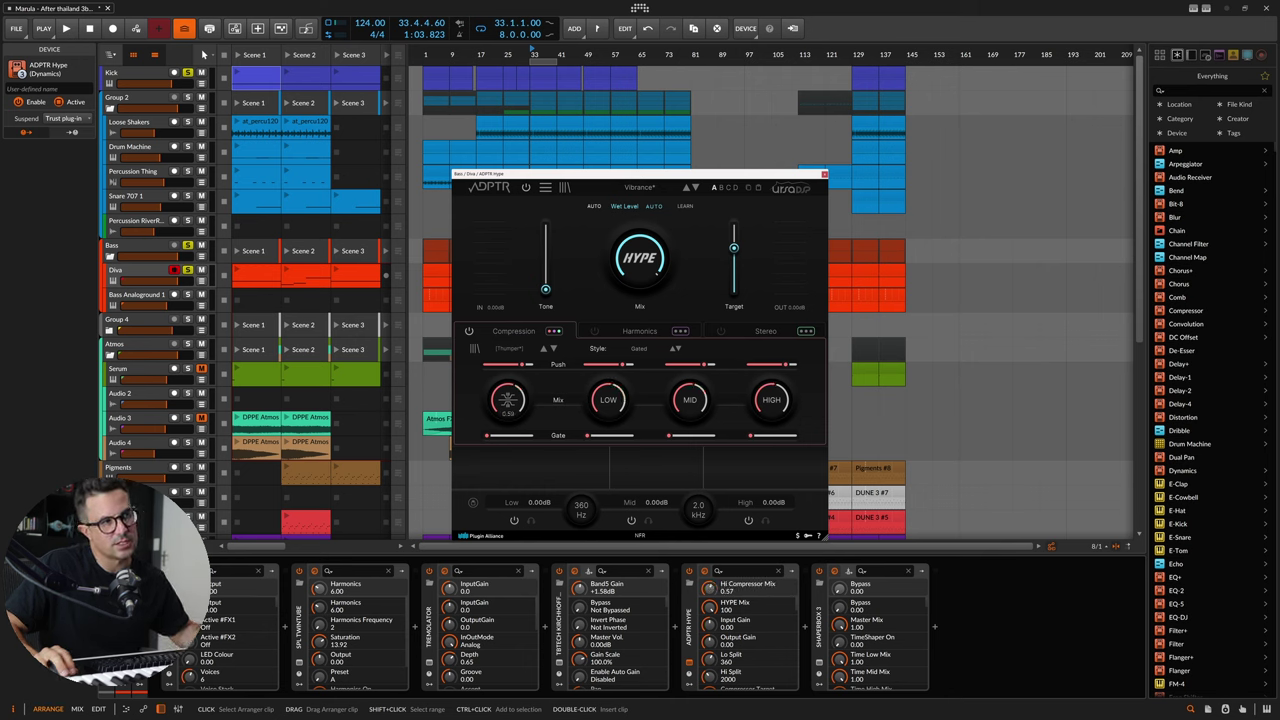
- Raise the compression gate across all bands to about 0.61 and switch the compression style to Slam
left_click_drag(487, 439, 487, 436)
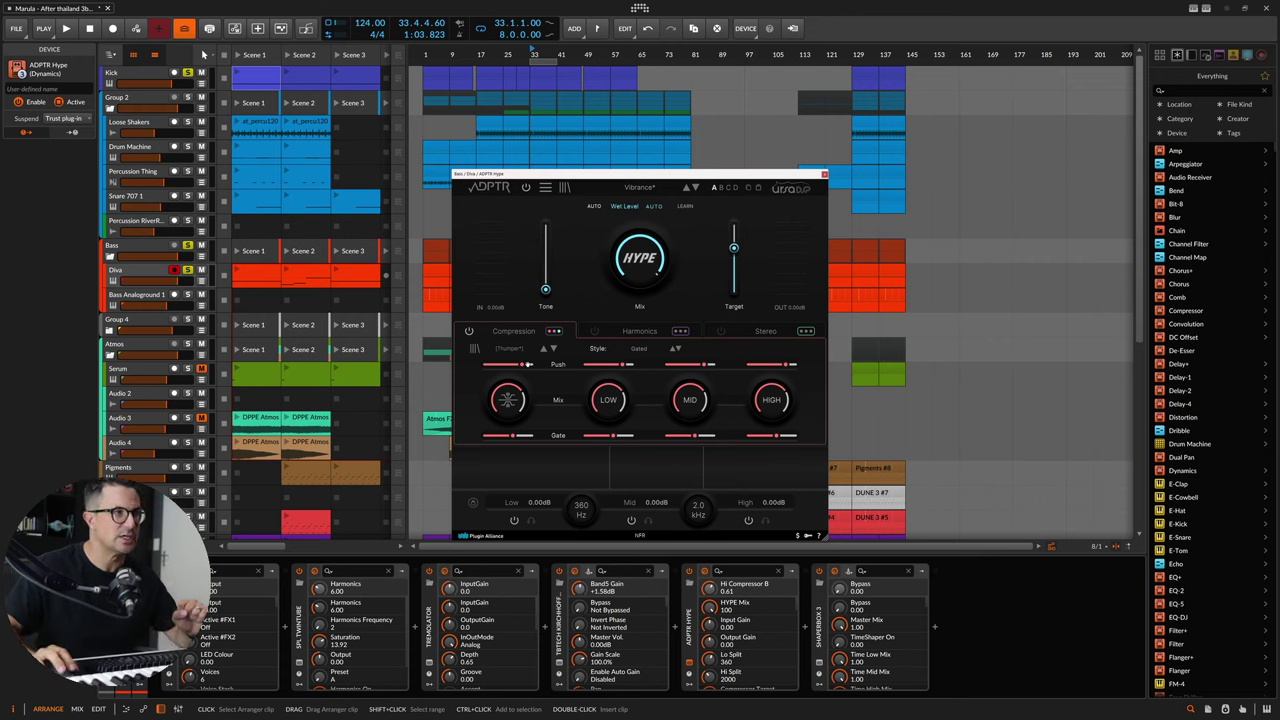
left_click(676, 349)
left_click(676, 349)
left_click(676, 349)
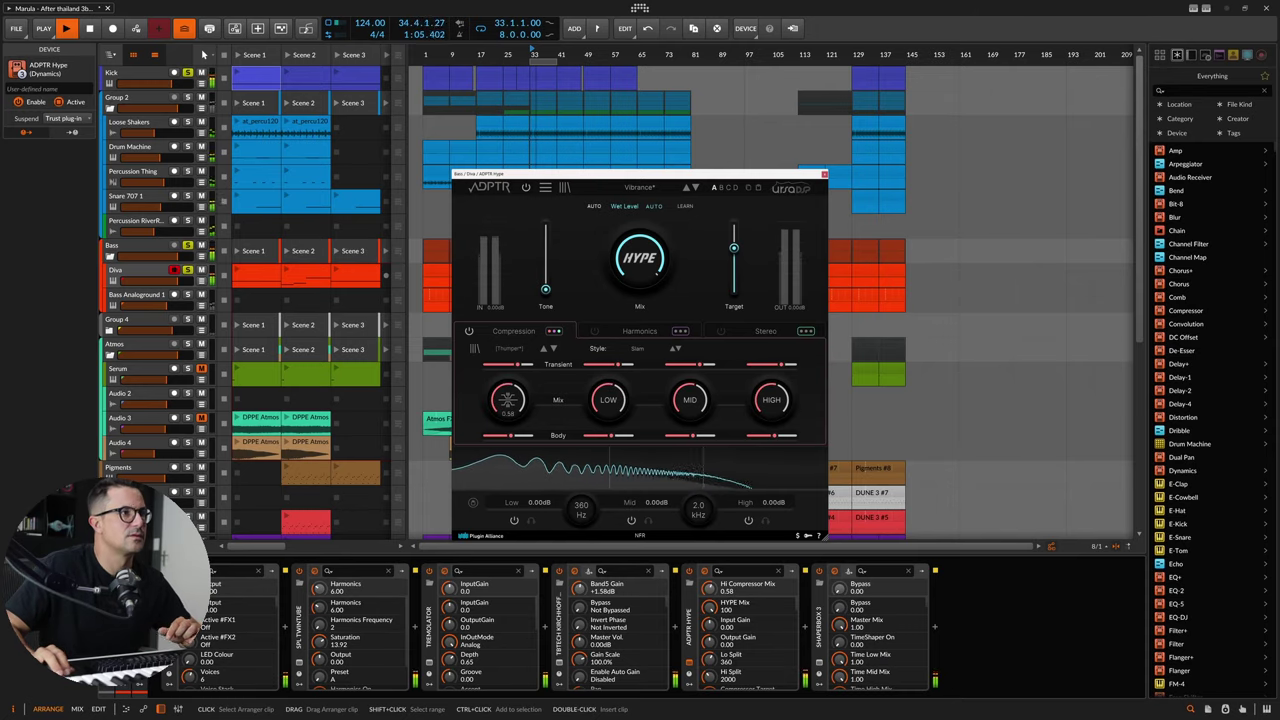
- Audition the loop with Slam compression while setting the overall compression mix to about 0.59
key("space")
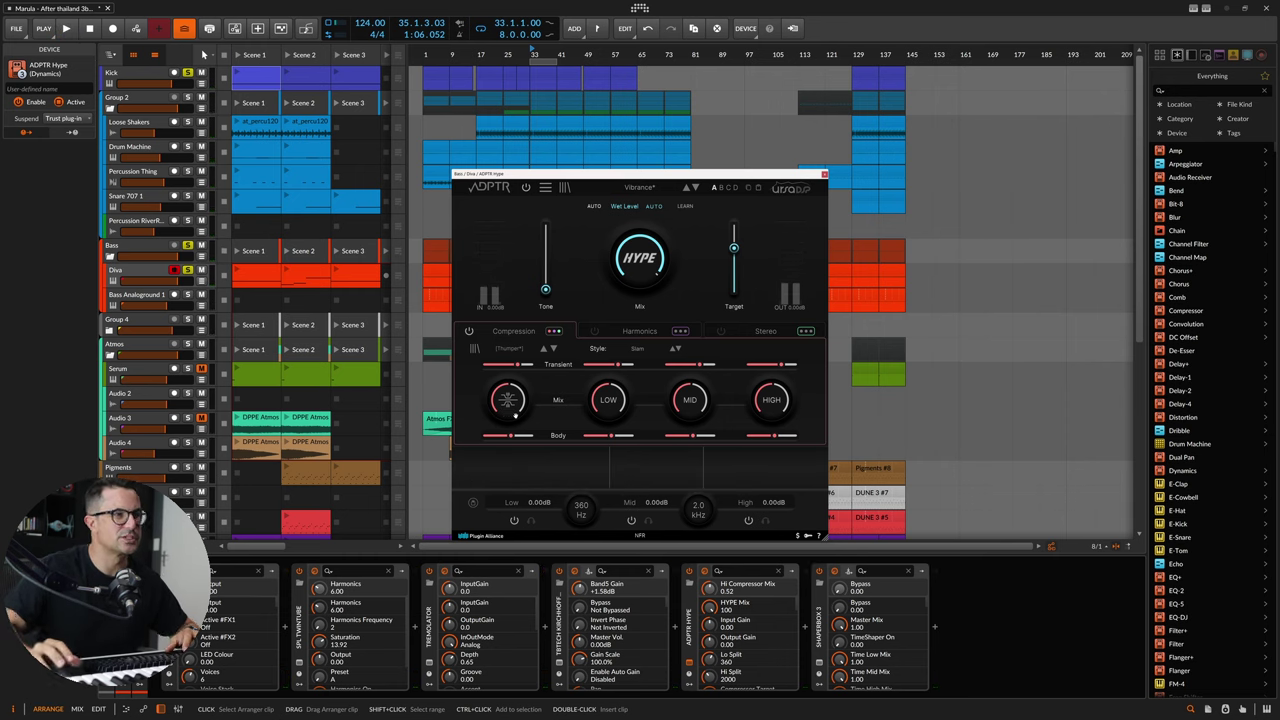
key("space")
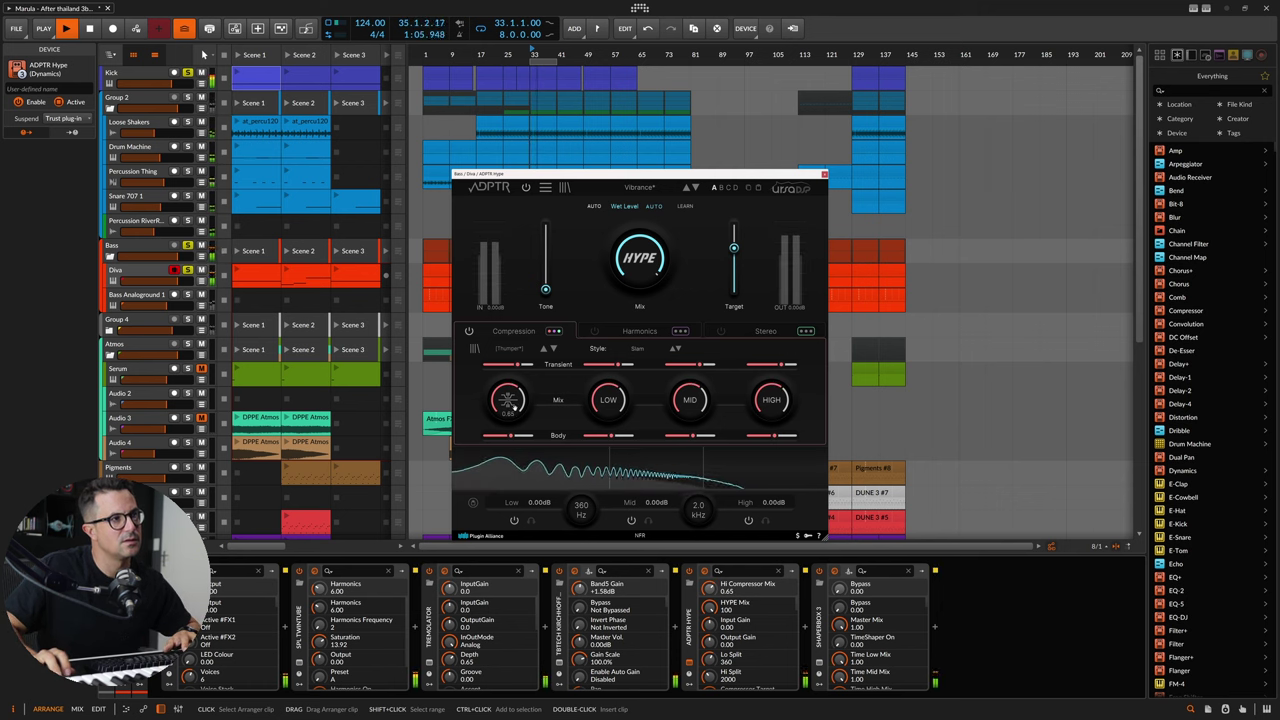
key("space")
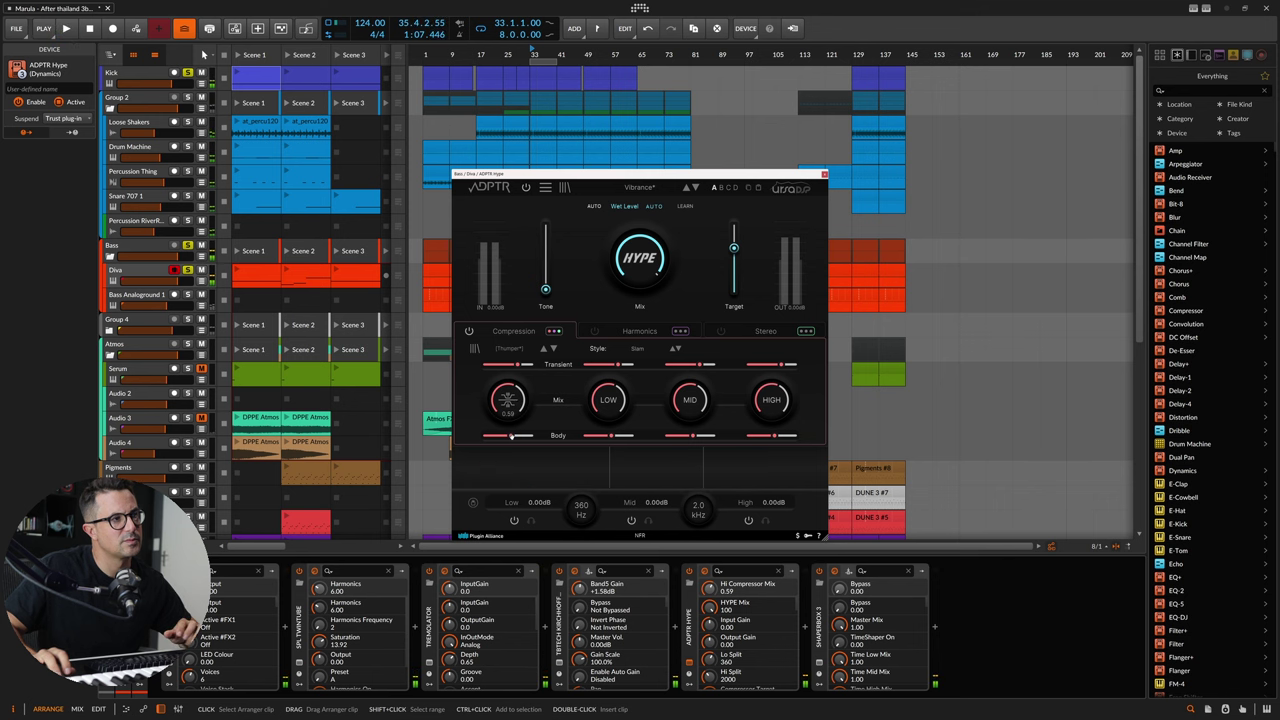
key("space")
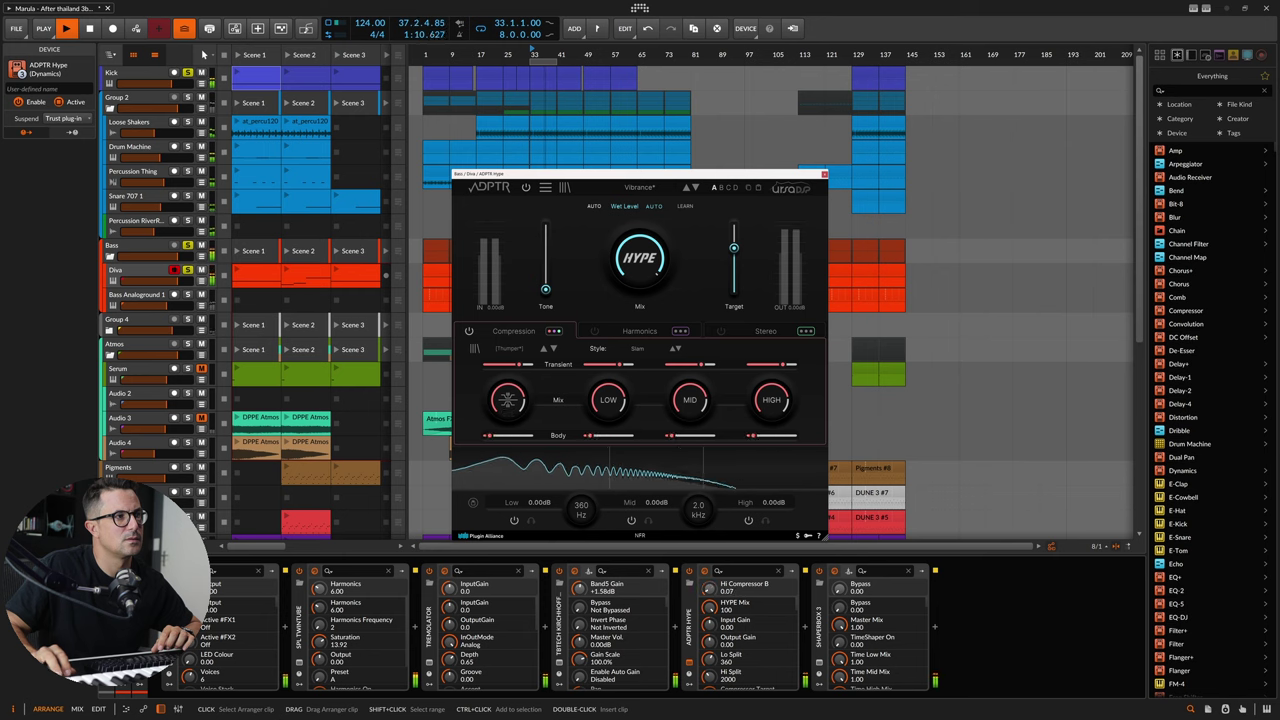
- Set the compression mix to about 0.31 for High and 0.61 for Mid, and reduce the main HYPE mix to 63% while auditioning
key("space")
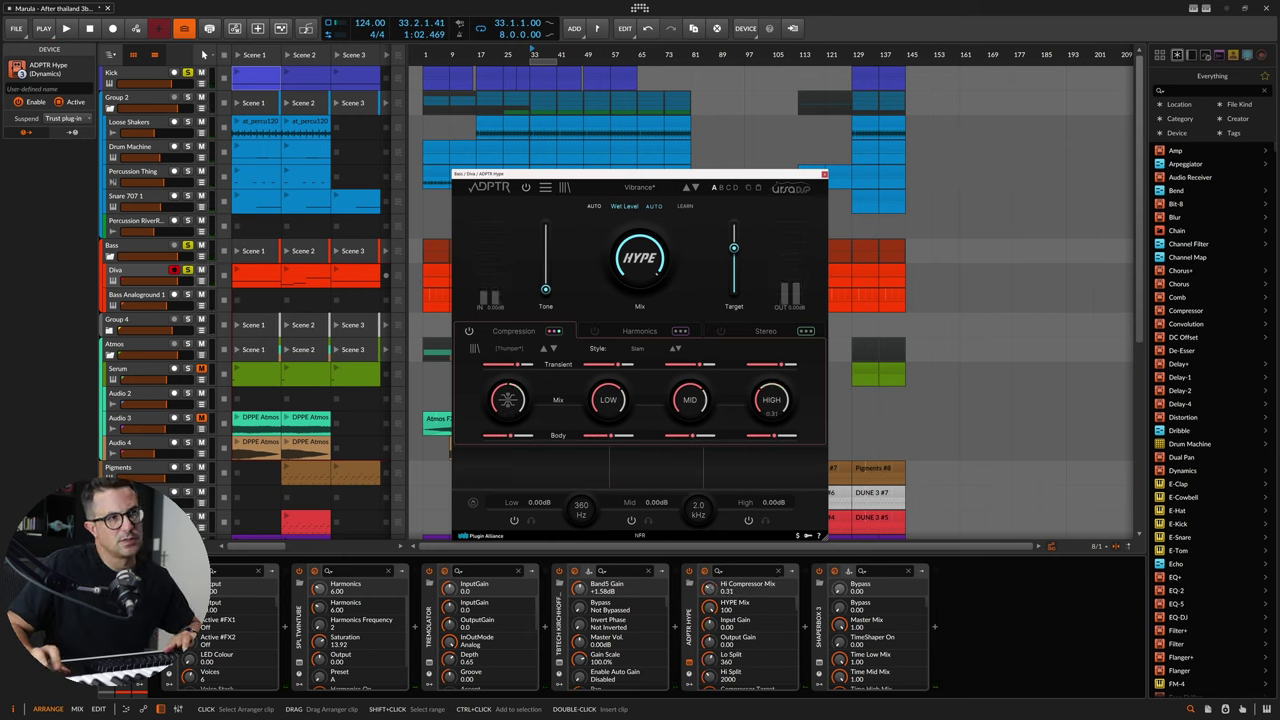
key("space")
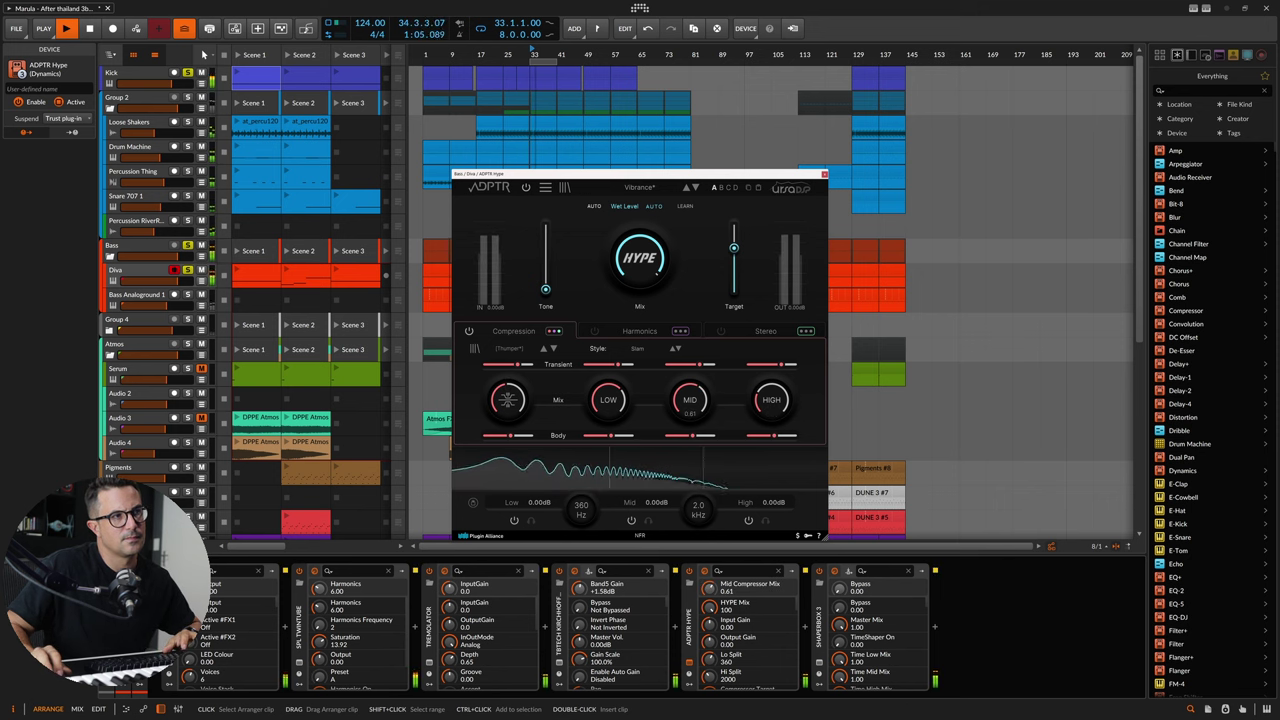
key("space")
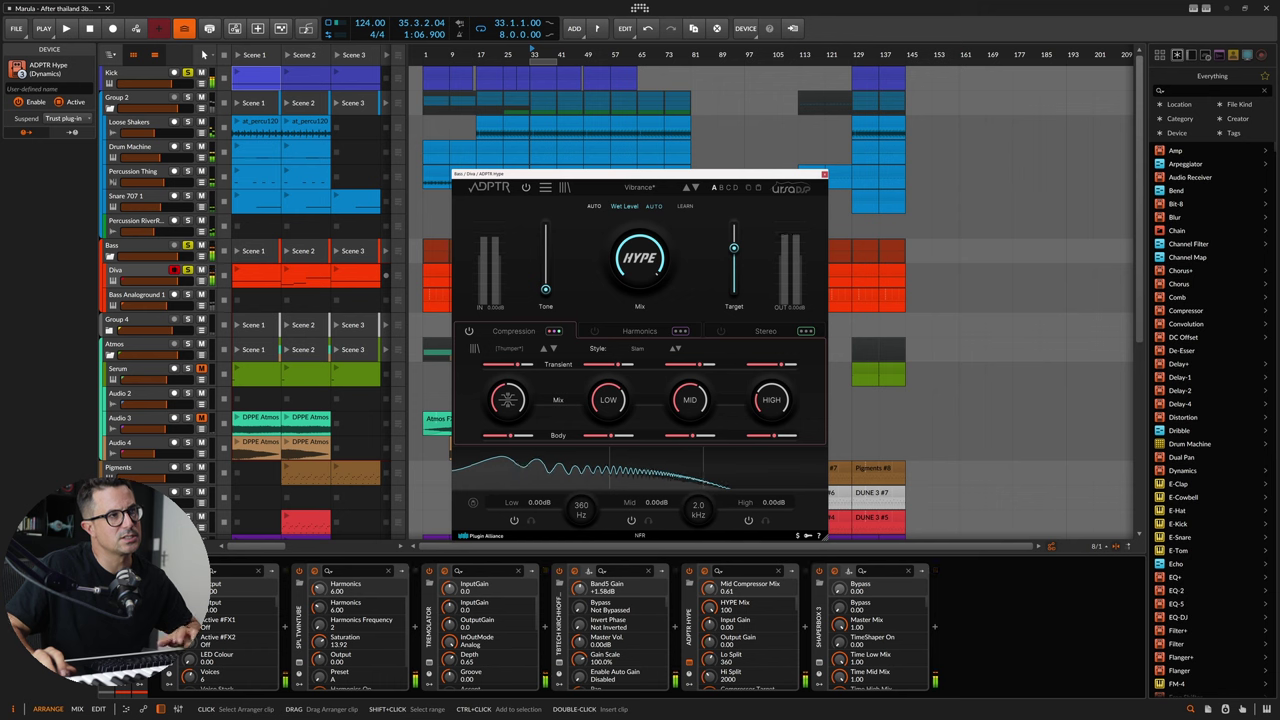
key("space")
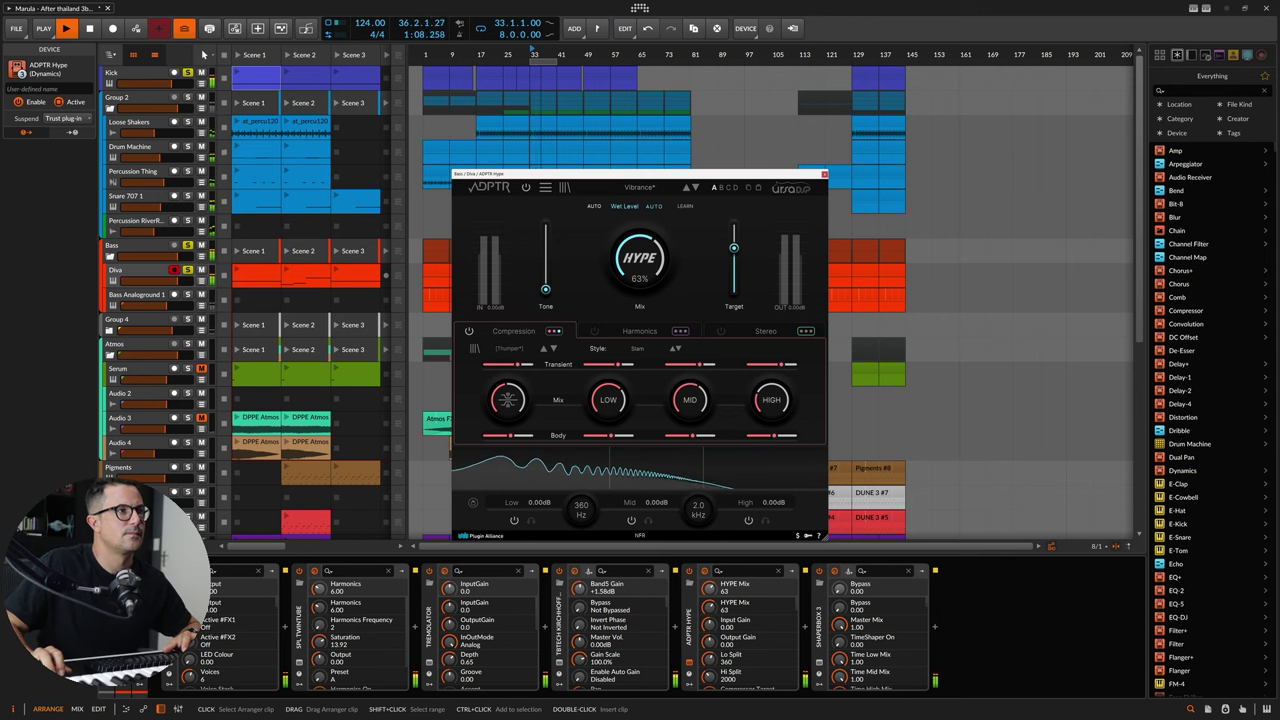
key("space")
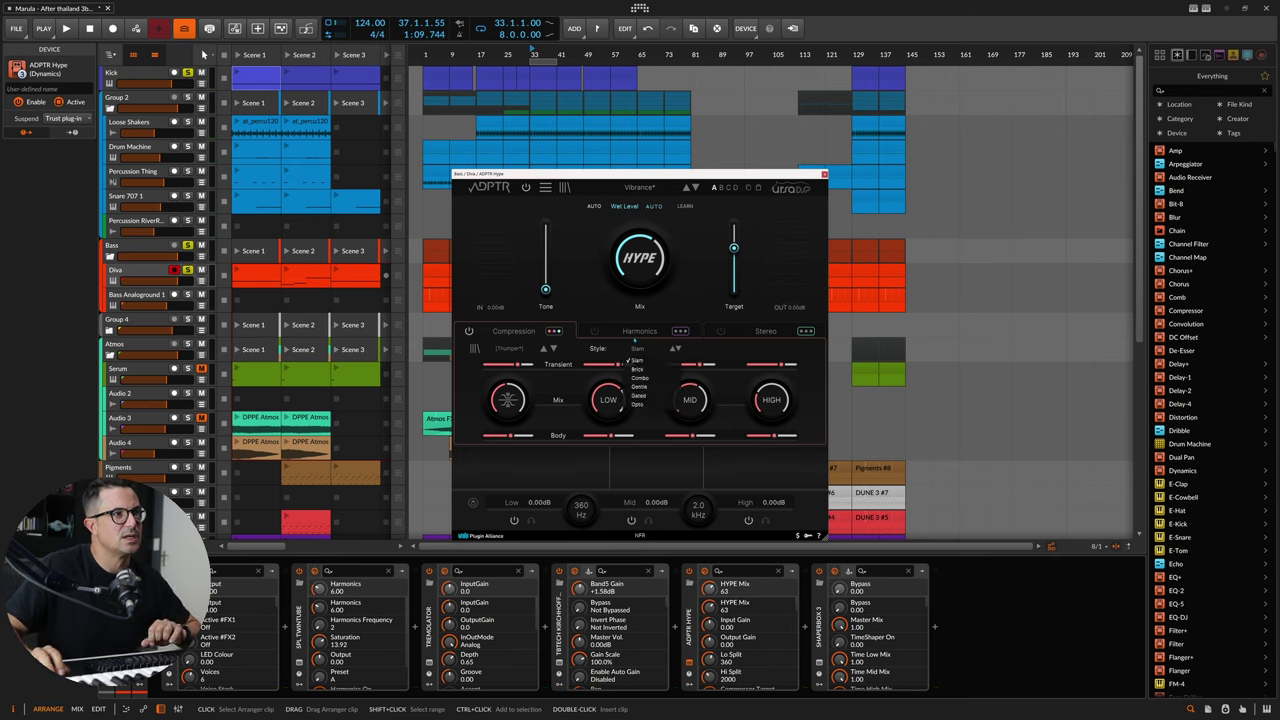
- Enable the Harmonics module, audition it on the loop and set the harmonics style for all bands to Sine Fold
left_click(652, 331)
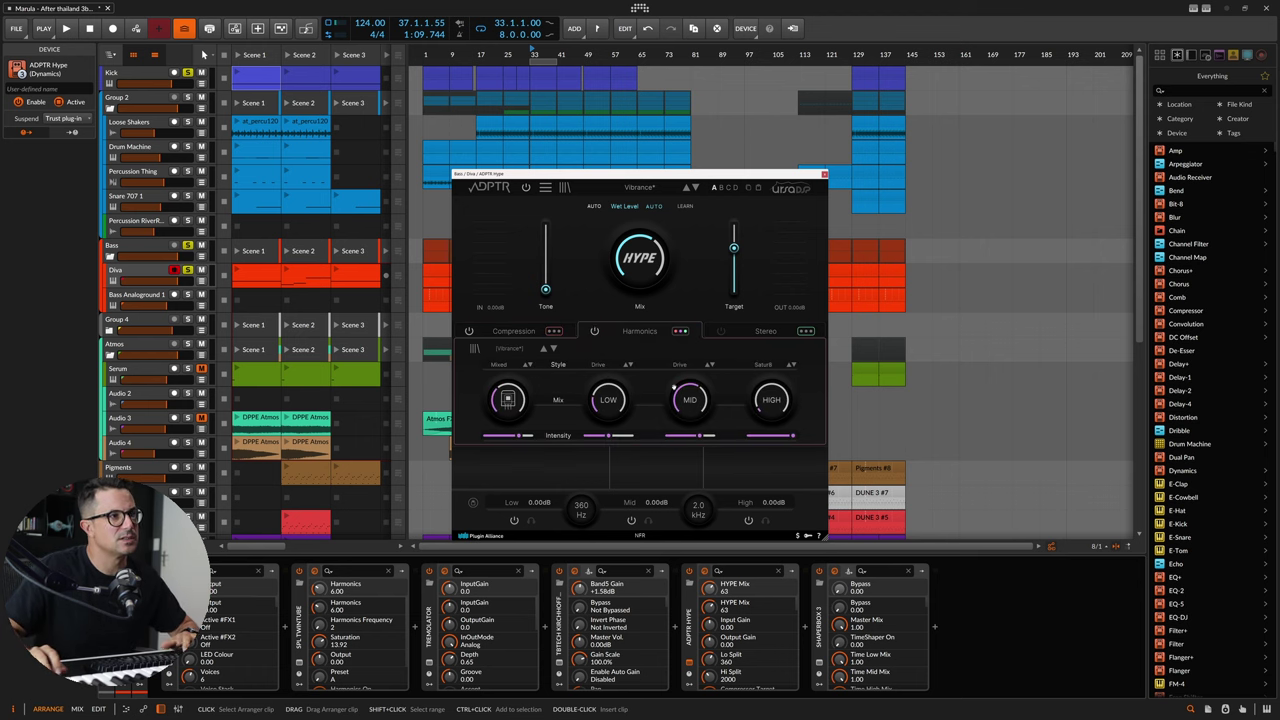
key("space")
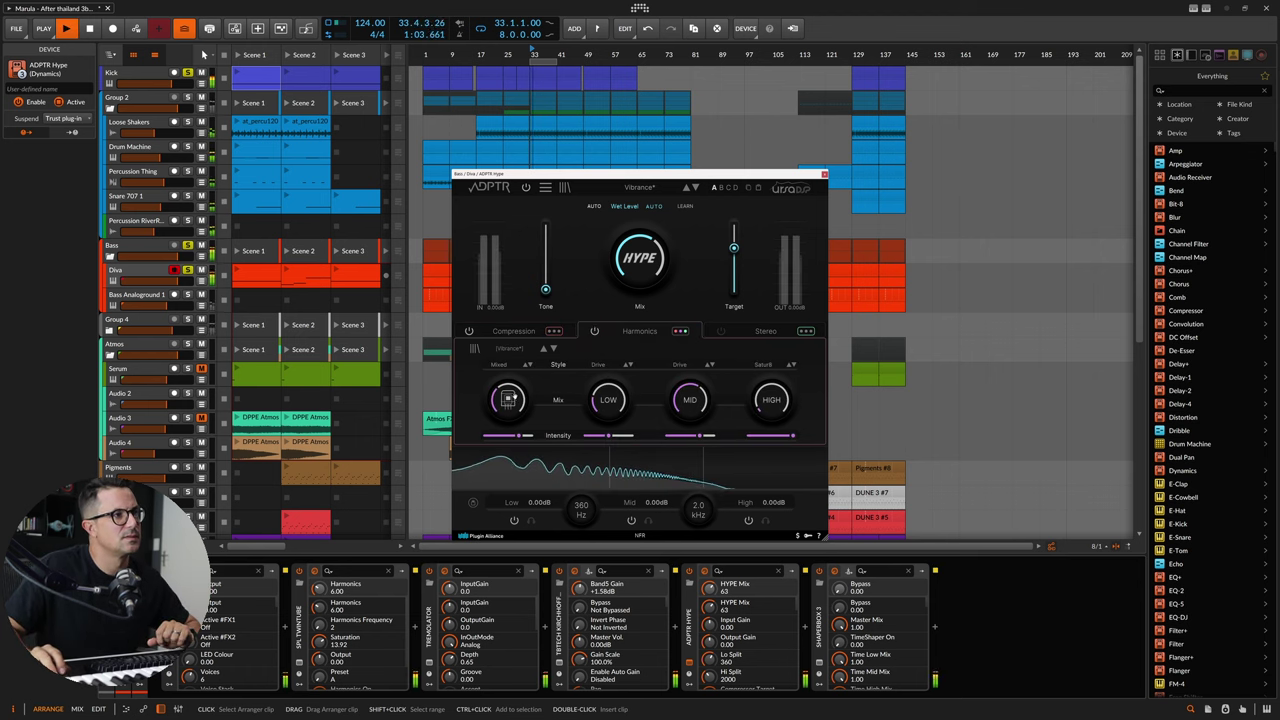
key("space")
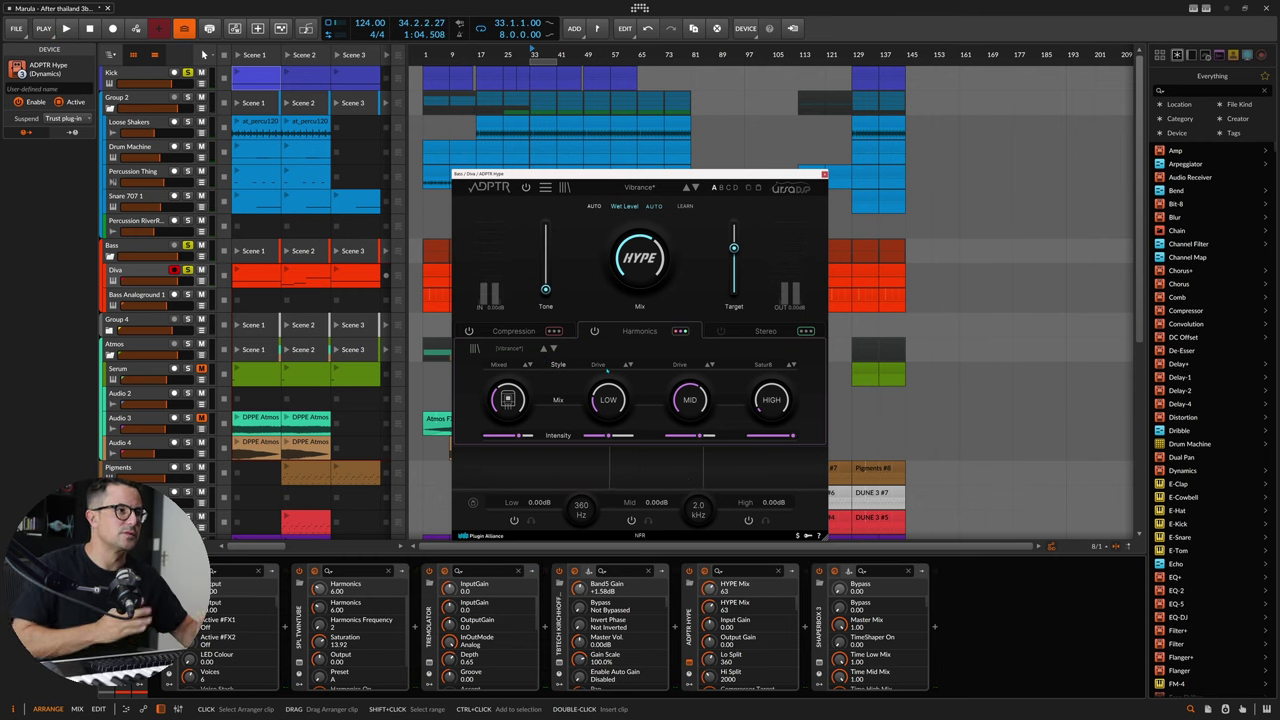
left_click(517, 365)
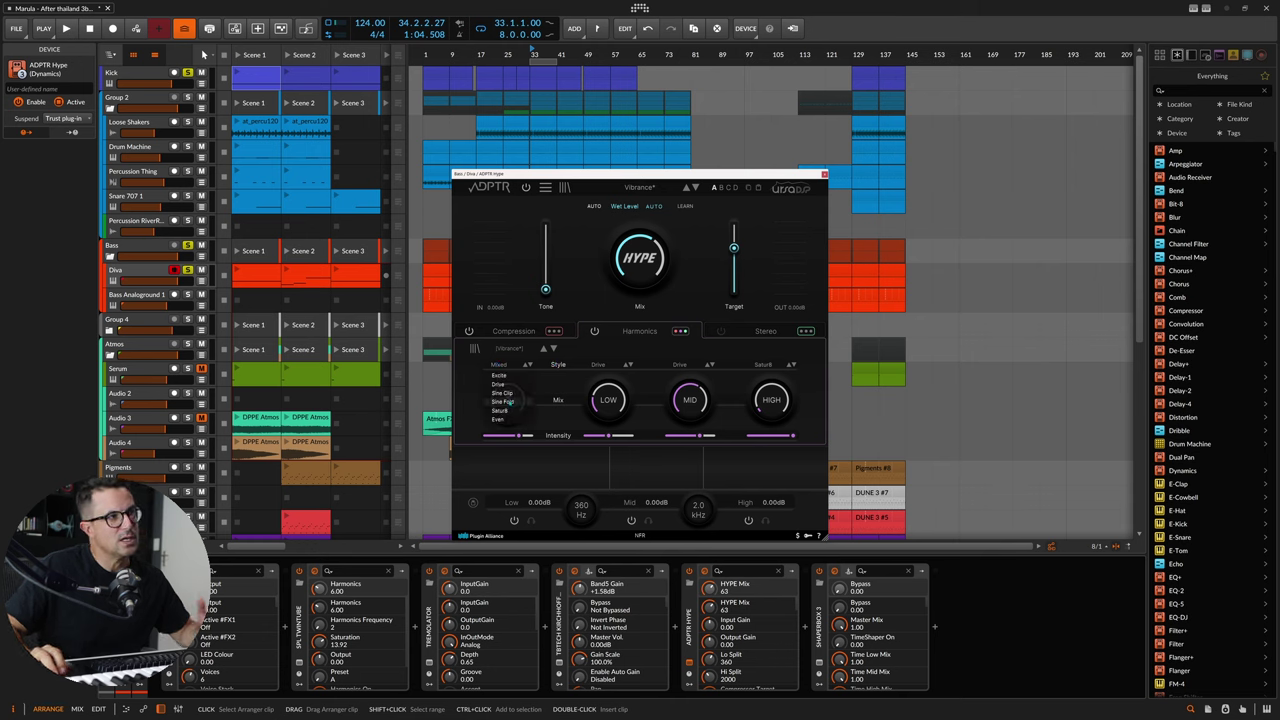
left_click(500, 401)
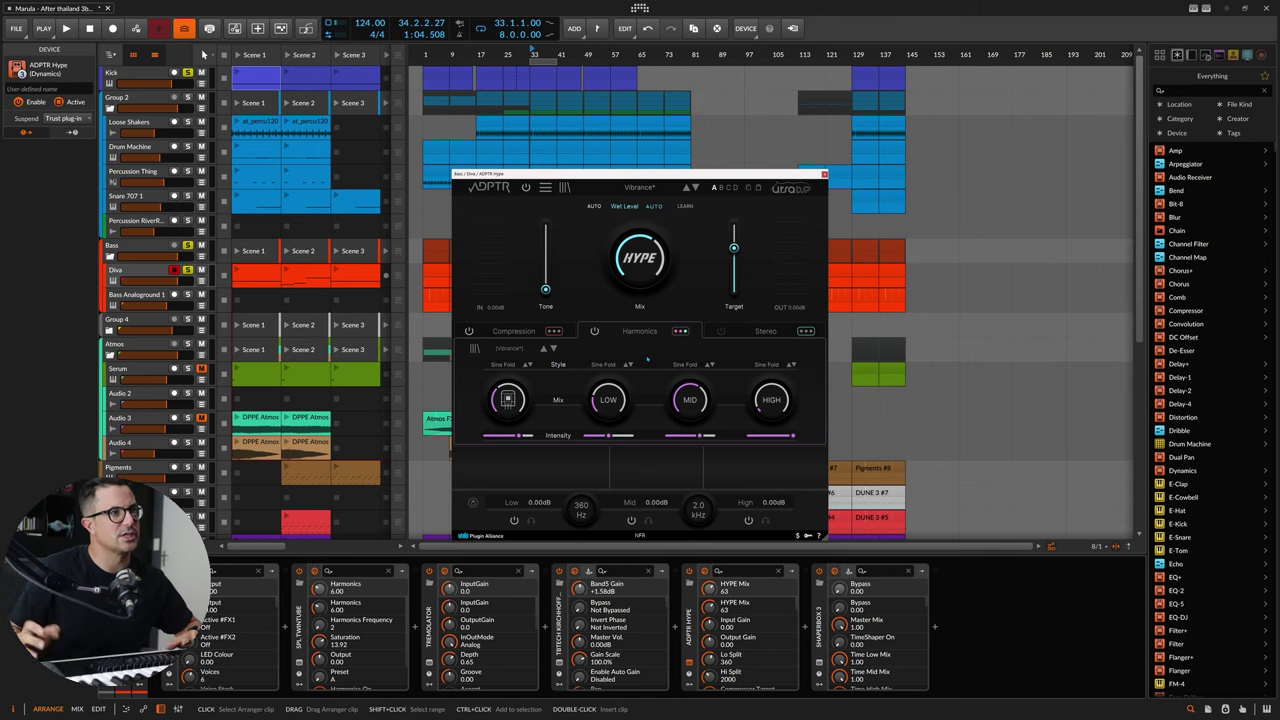
- Set the High harmonics mix to 0.00 and the Low harmonics intensity to about 0.40 while auditioning the loop
key("space")
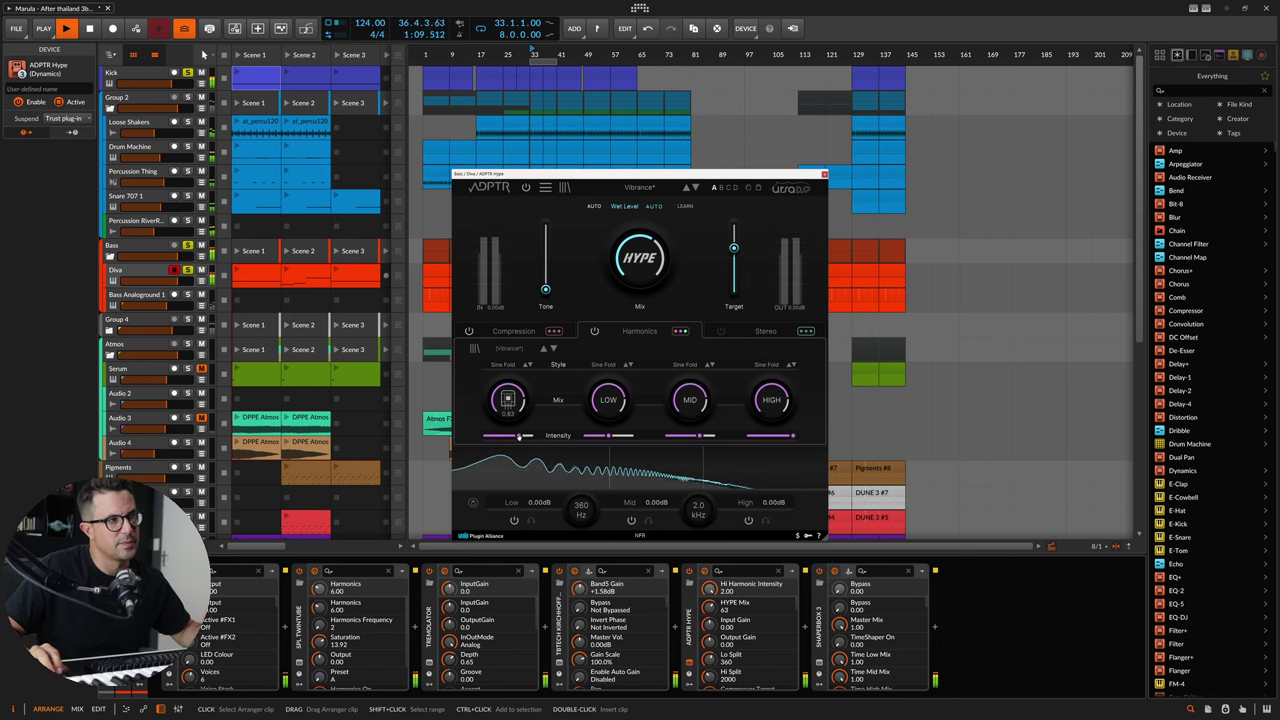
left_click_drag(790, 435, 775, 435)
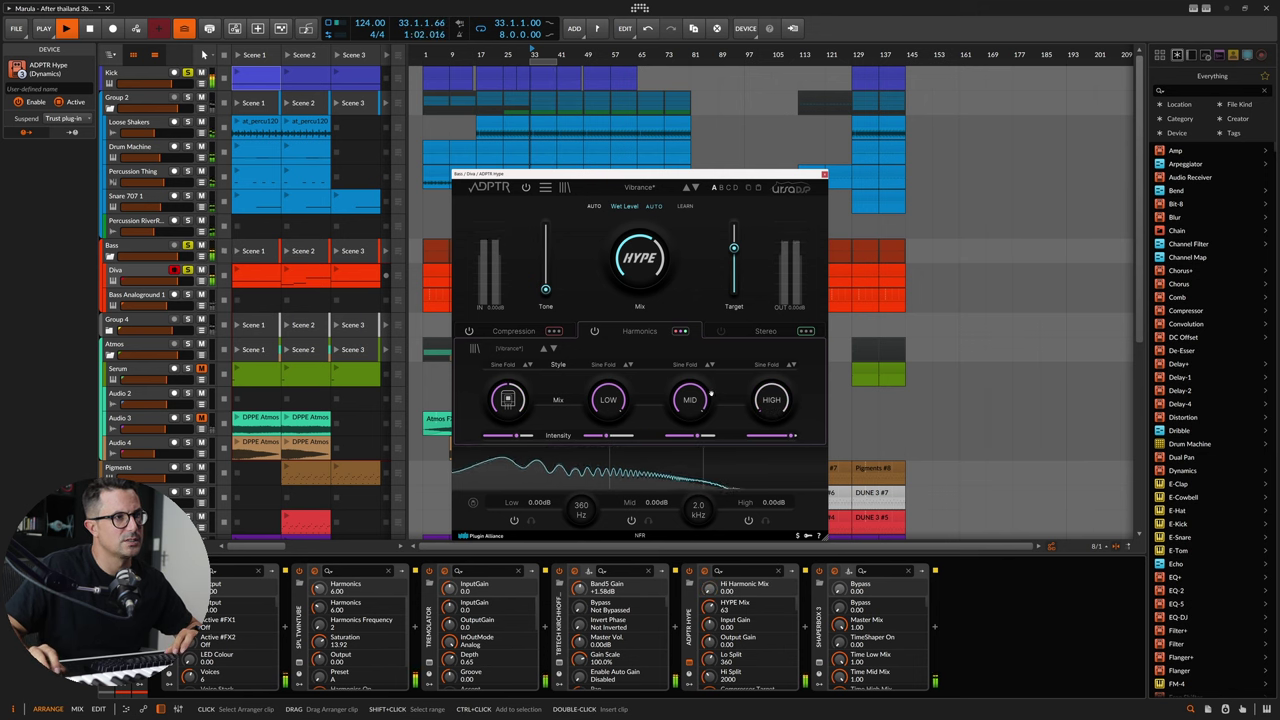
key("space")
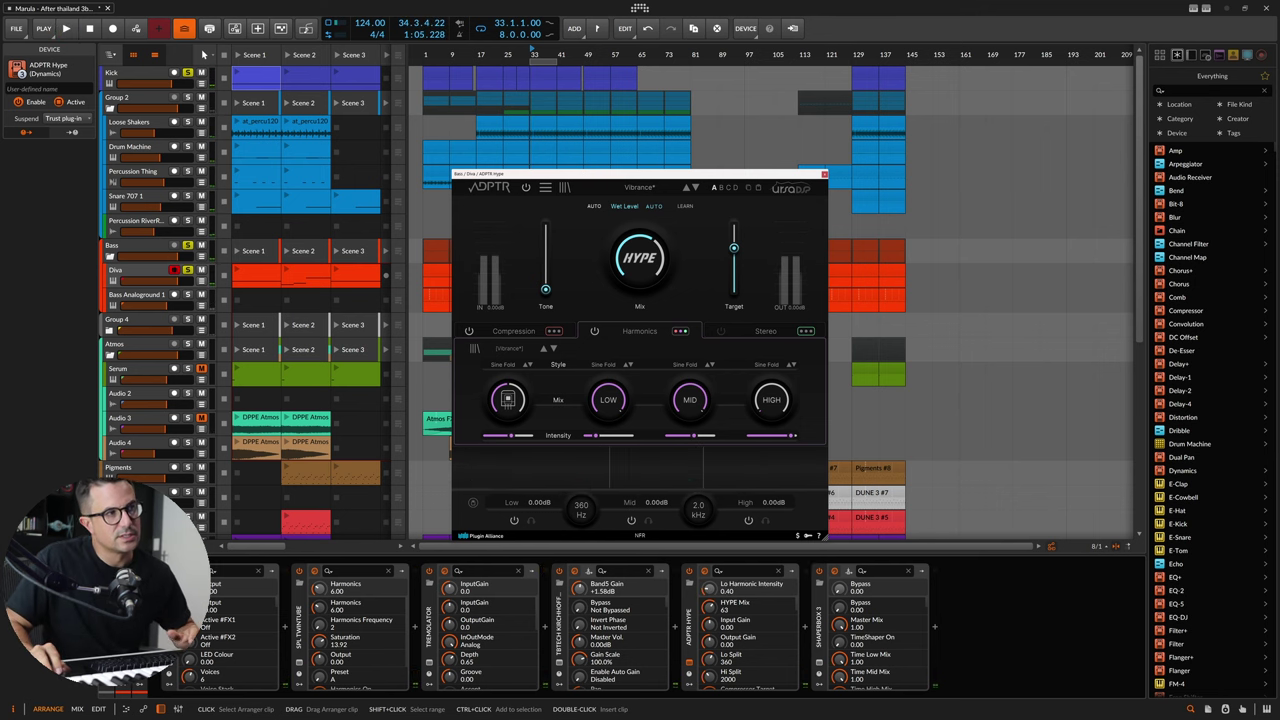
- Set the Mid harmonics intensity to about 1.23 and compare the loop with the ADPTR Hype device on and off
key("space")
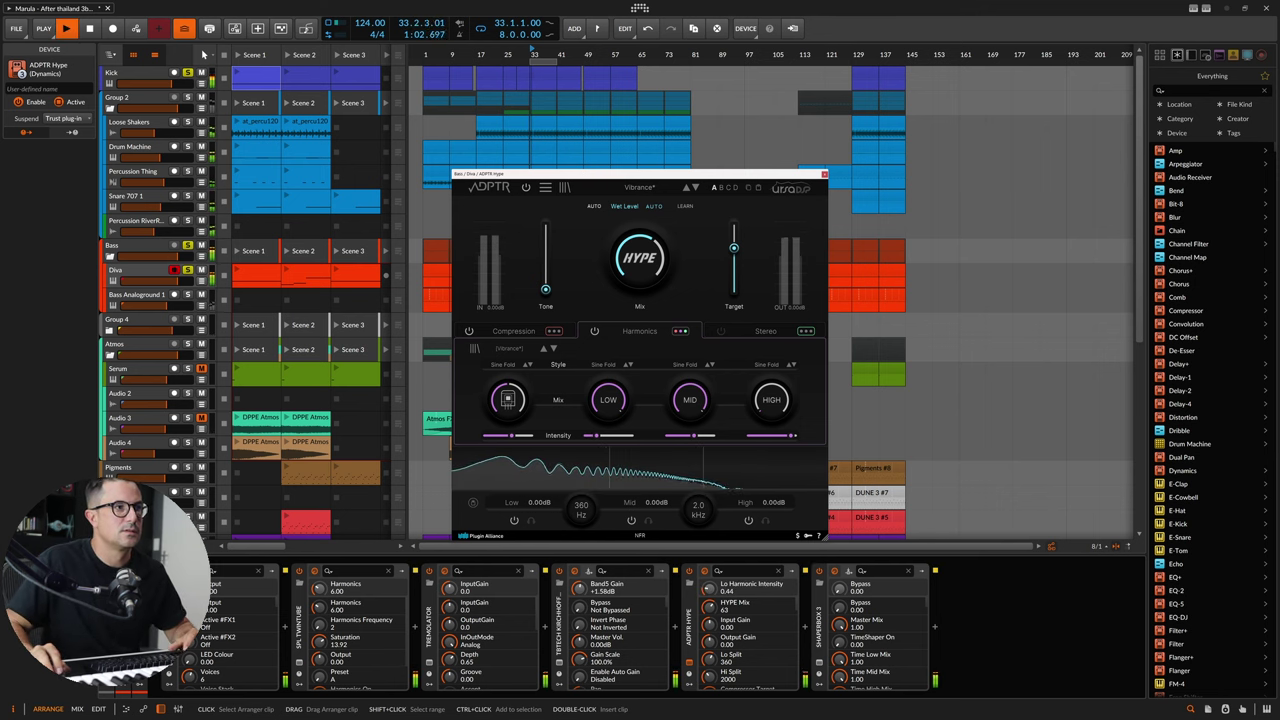
left_click(703, 435)
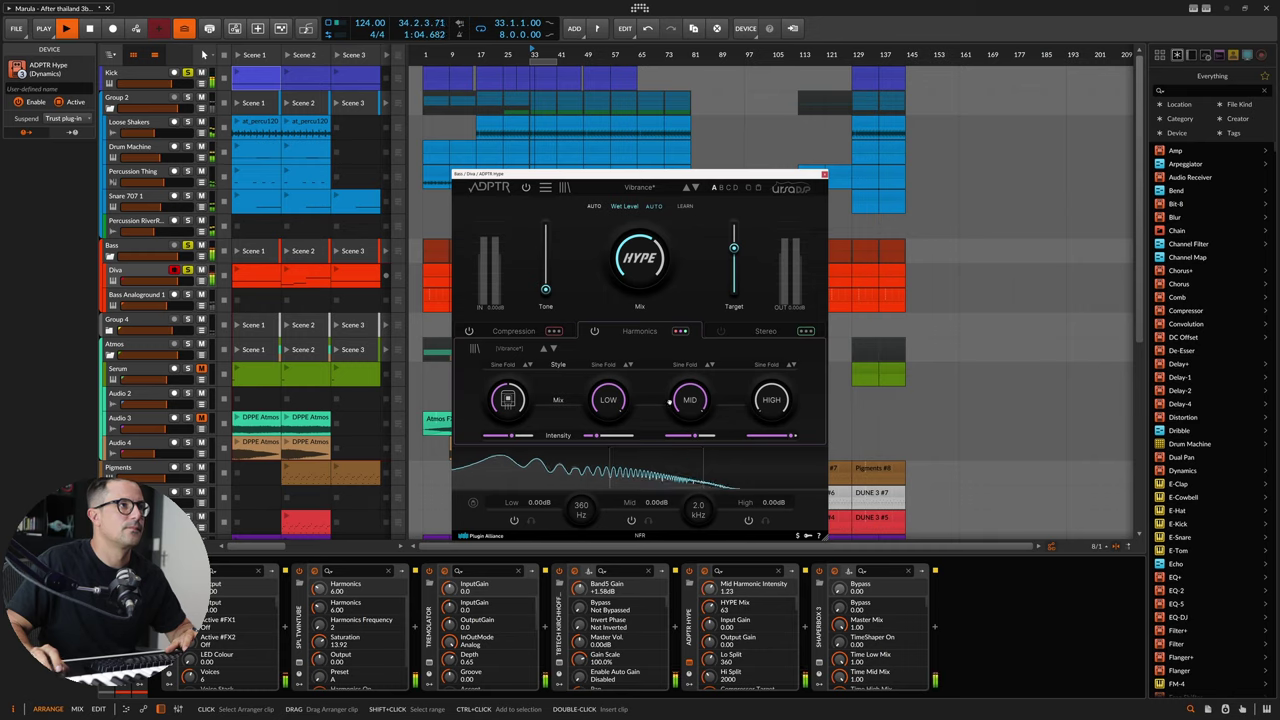
key("space")
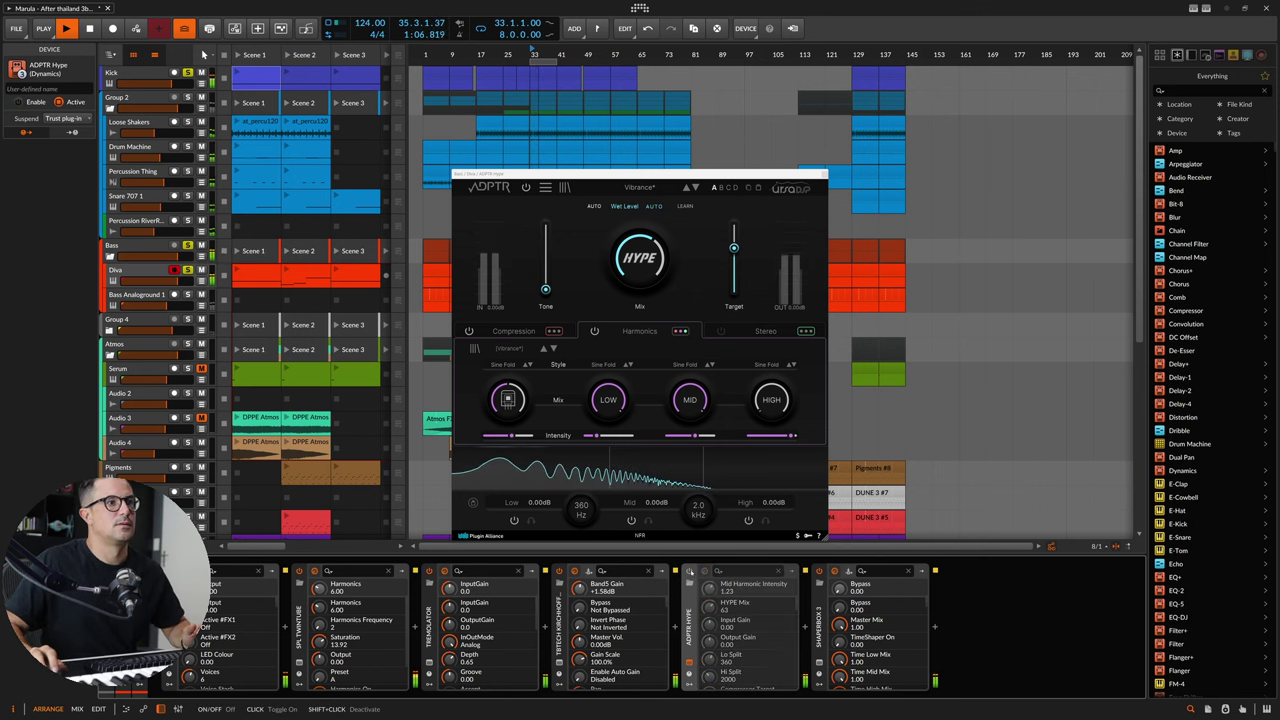
key("space")
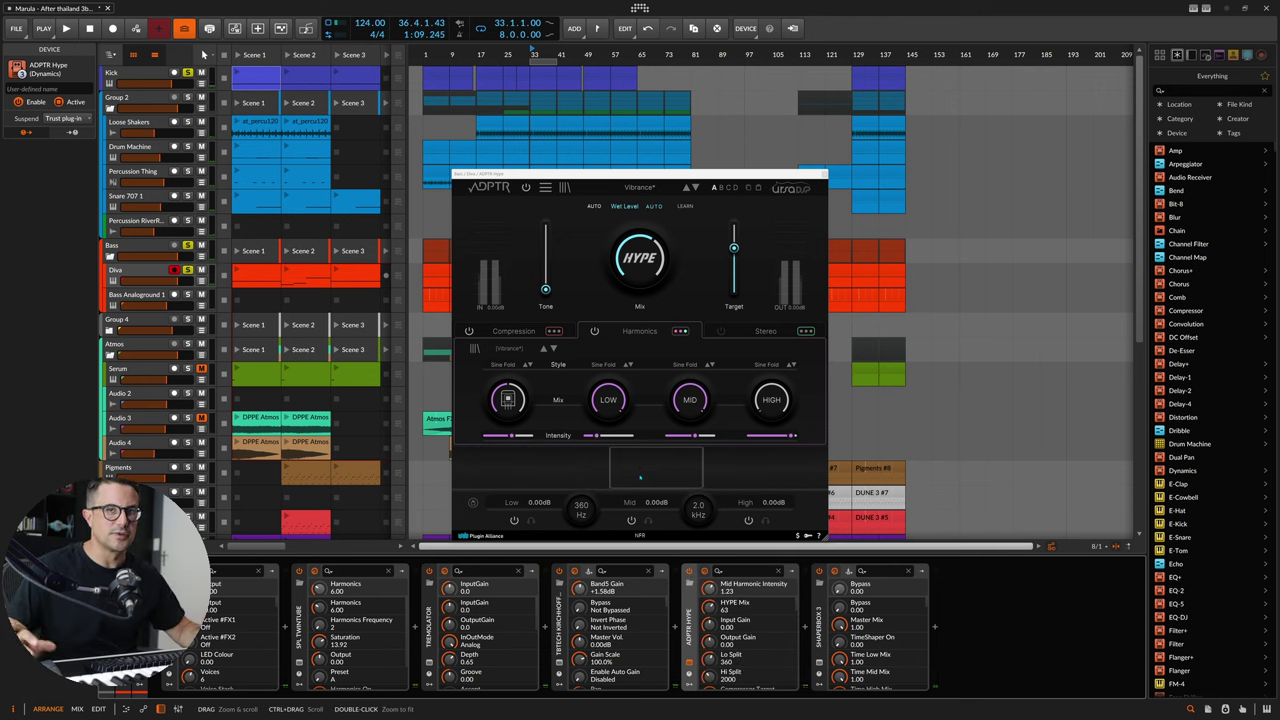
- Lower the Mid band's make-up gain to about -3.44 dB while auditioning the bass loop, and compare against the bypassed Hype device
left_click(641, 477)
left_click(641, 477)
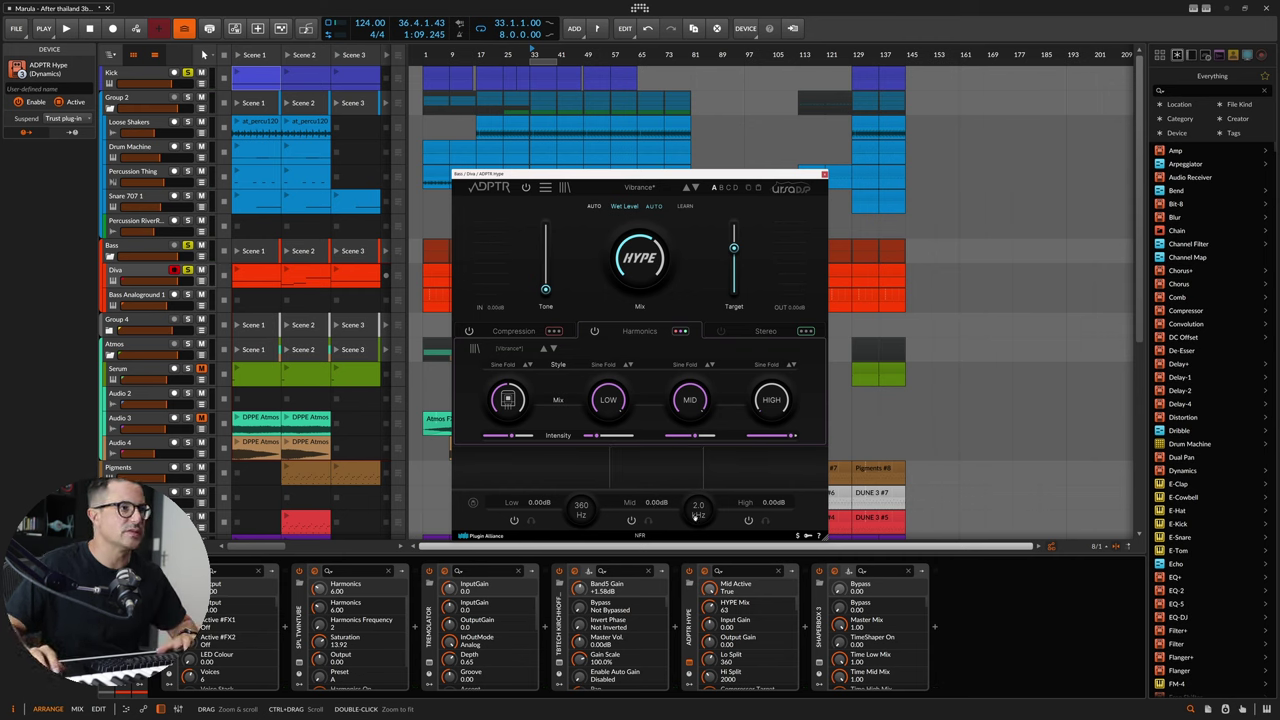
key("space")
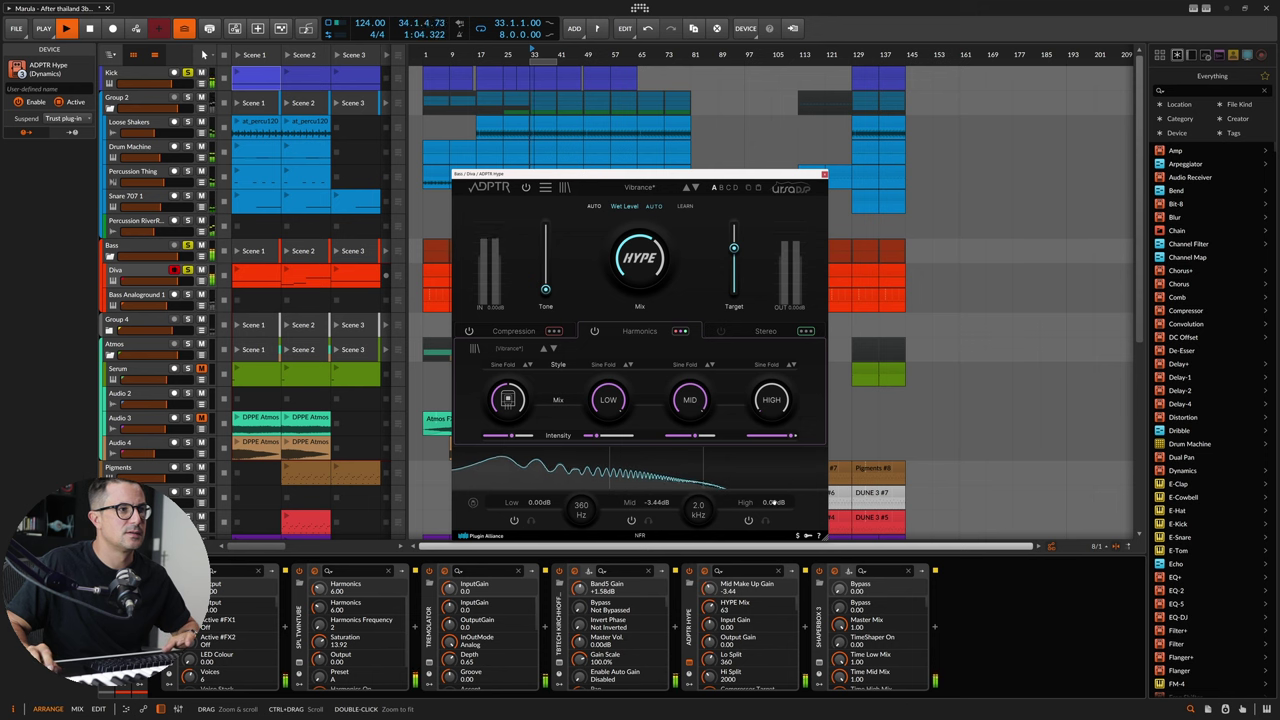
left_click(689, 570)
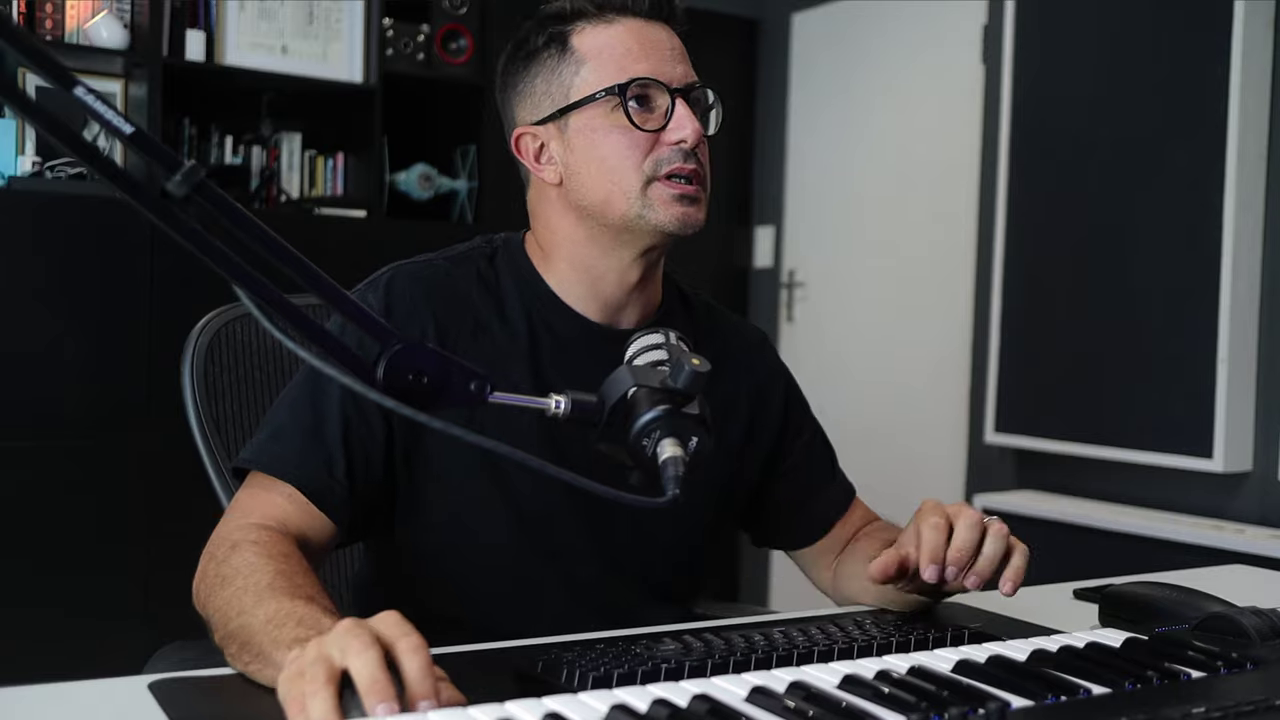
- Play the full loop from bar 33 and select the Percussion RiverRoad clip in the arrangement
key("space")
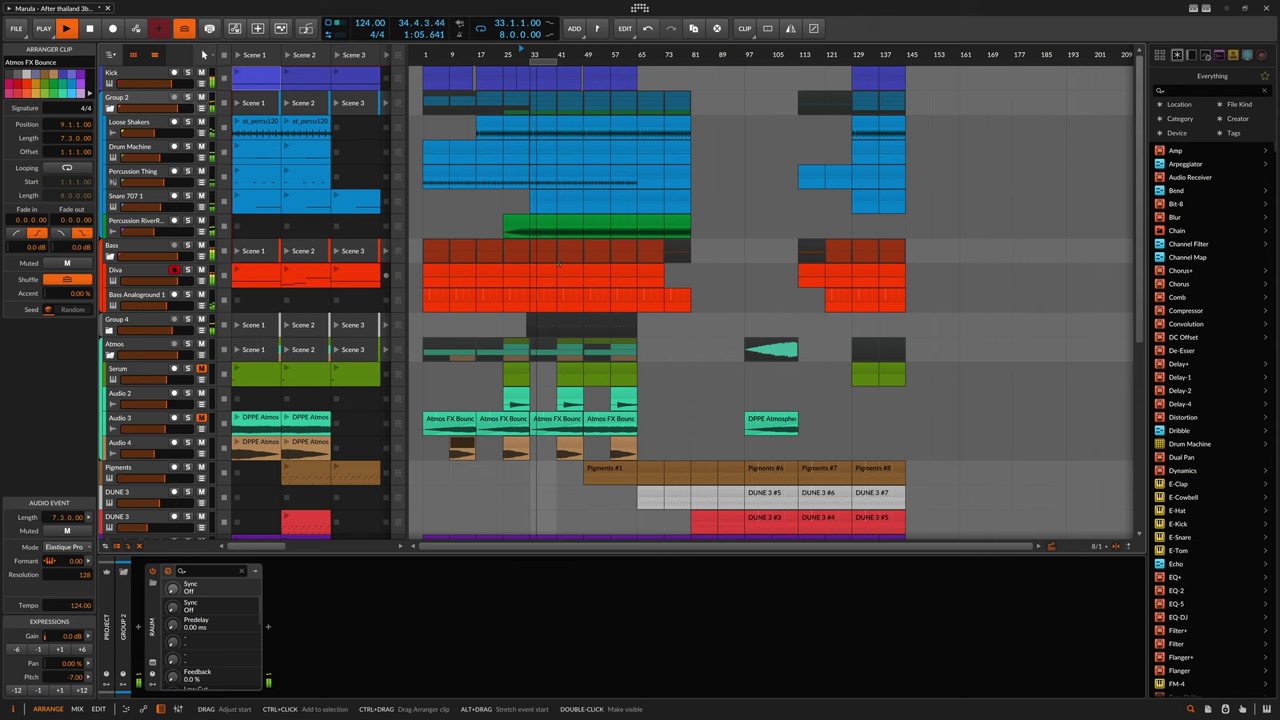
left_click(543, 221)
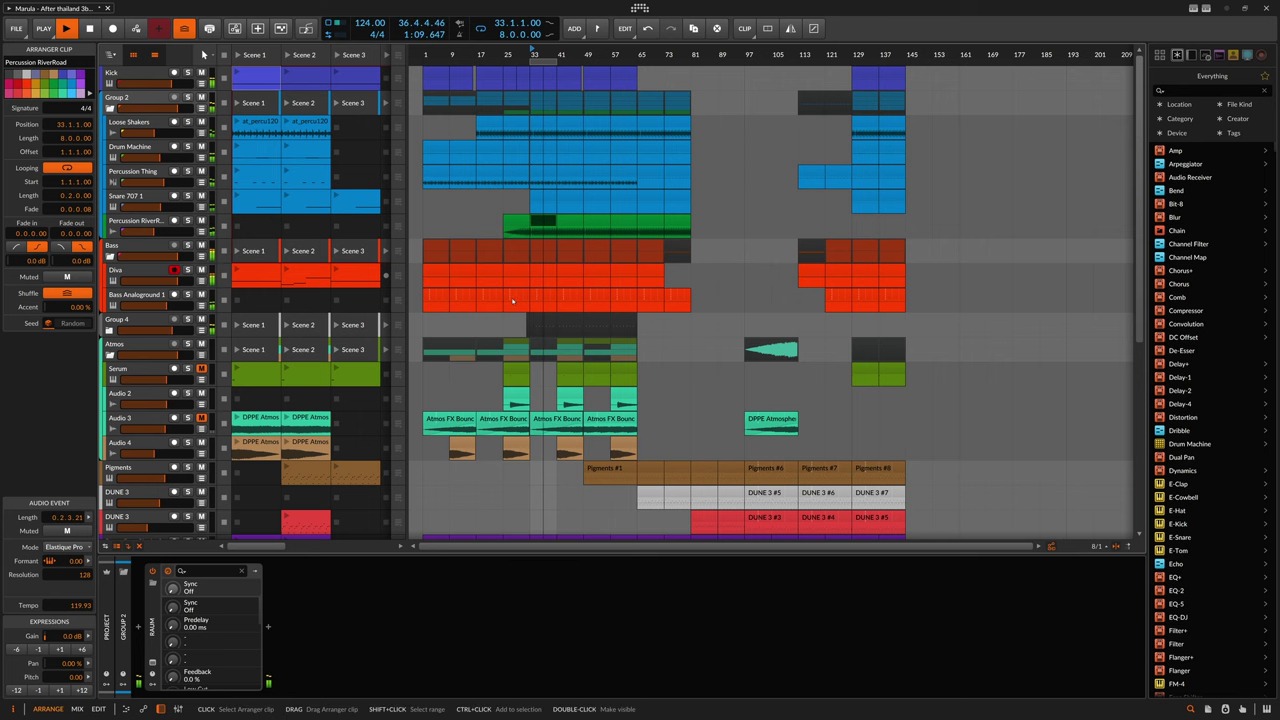
key("space")
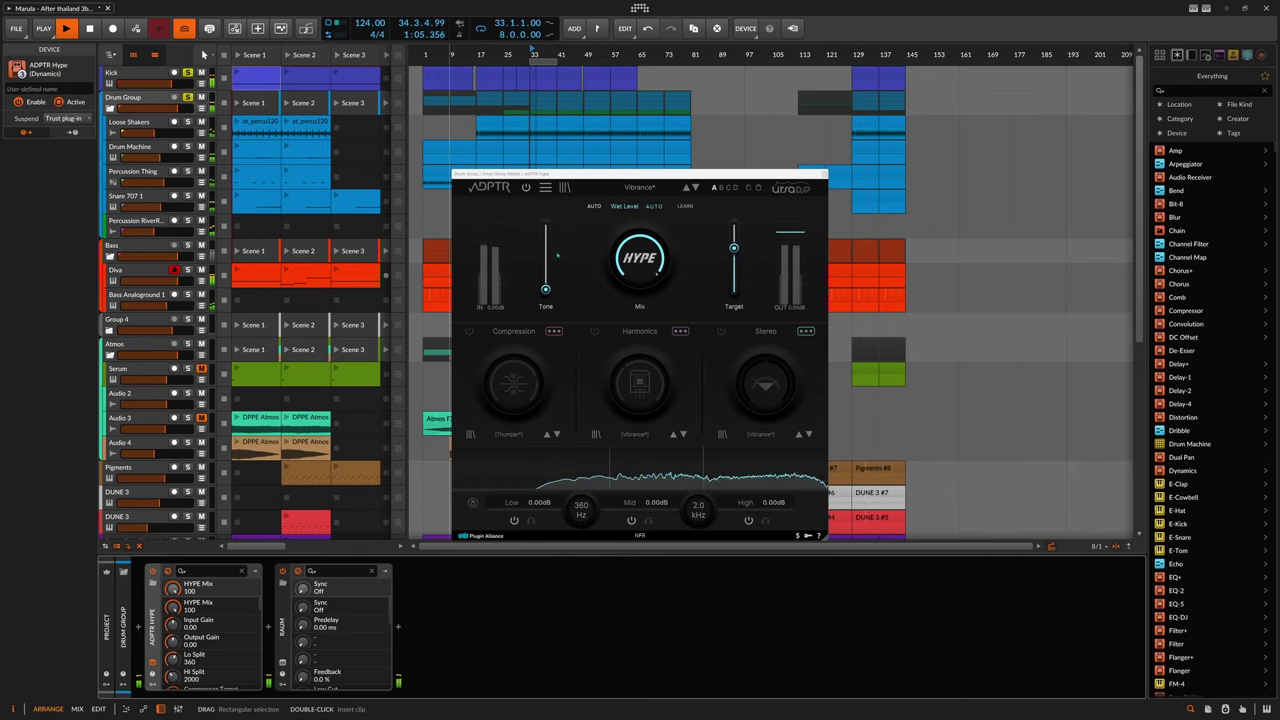
- Enable the Compression module in the Drum Group's ADPTR Hype, open its multiband controls and audition it with the Slam style
key("space")
left_click(469, 332)
key("space")
left_click(516, 333)
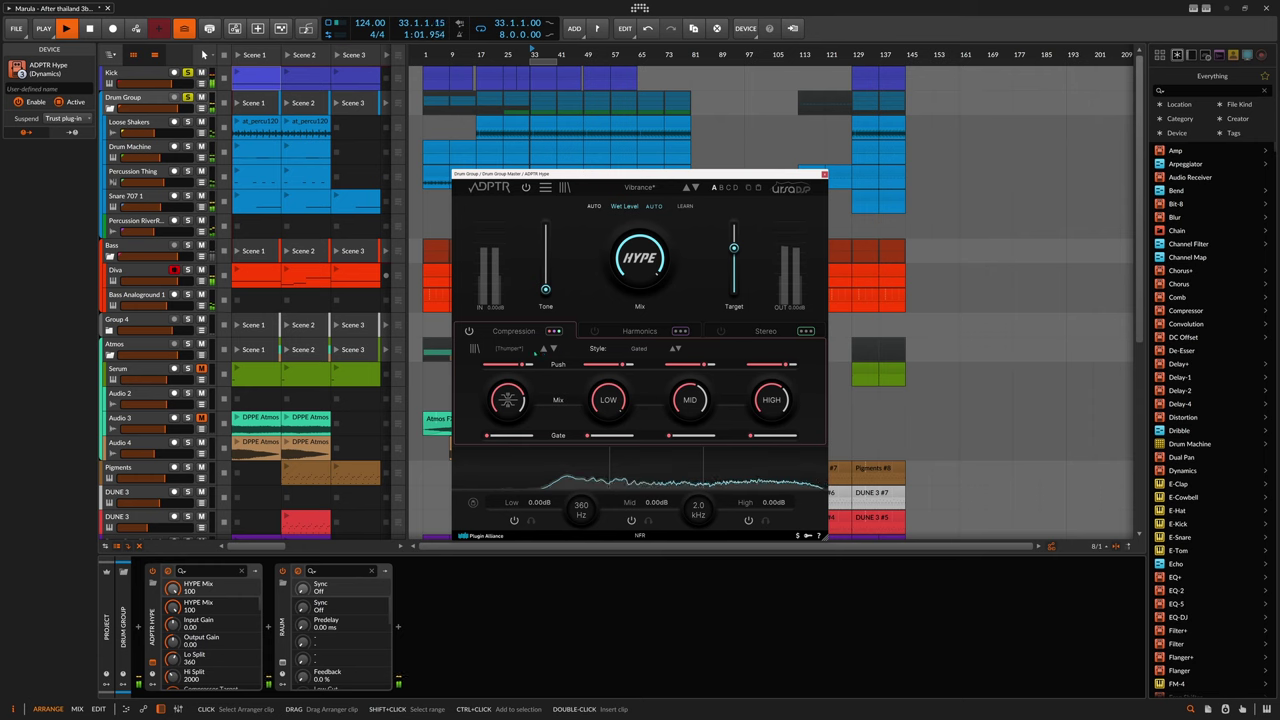
key("space")
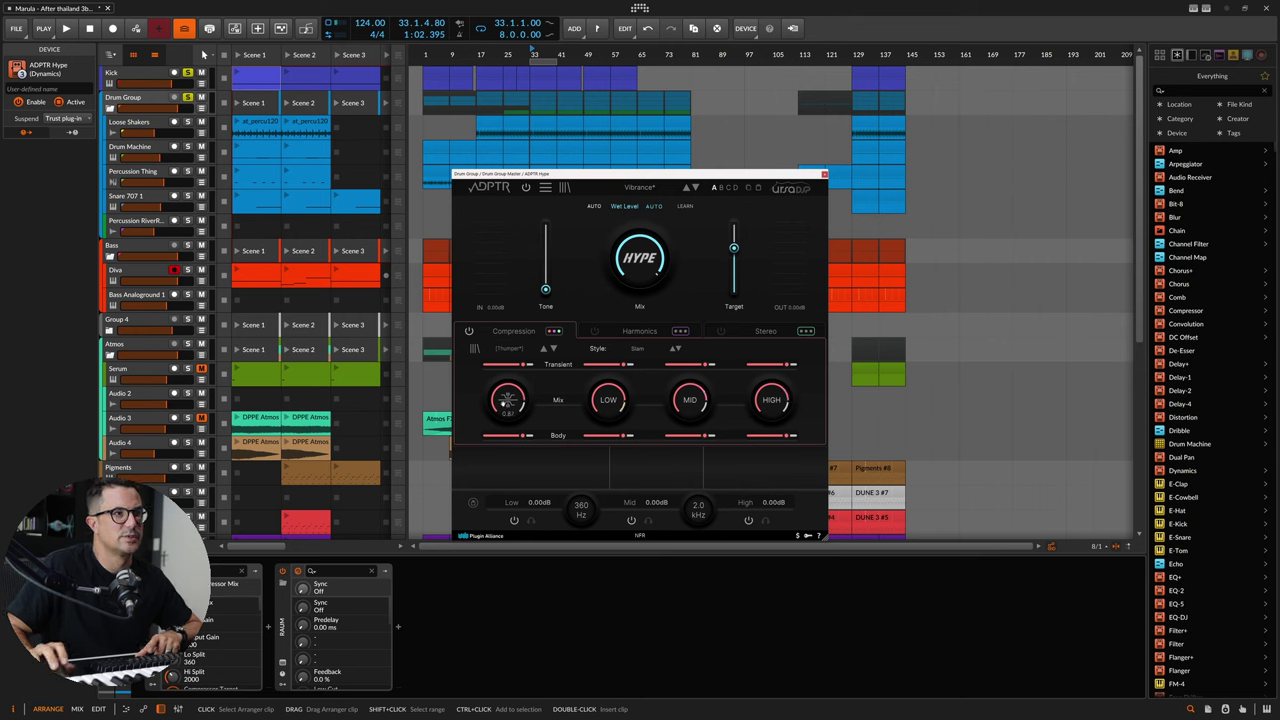
- Try Brick compression on the drums with reduced Transient amounts and the main HYPE mix at about 12% while auditioning
key("space")
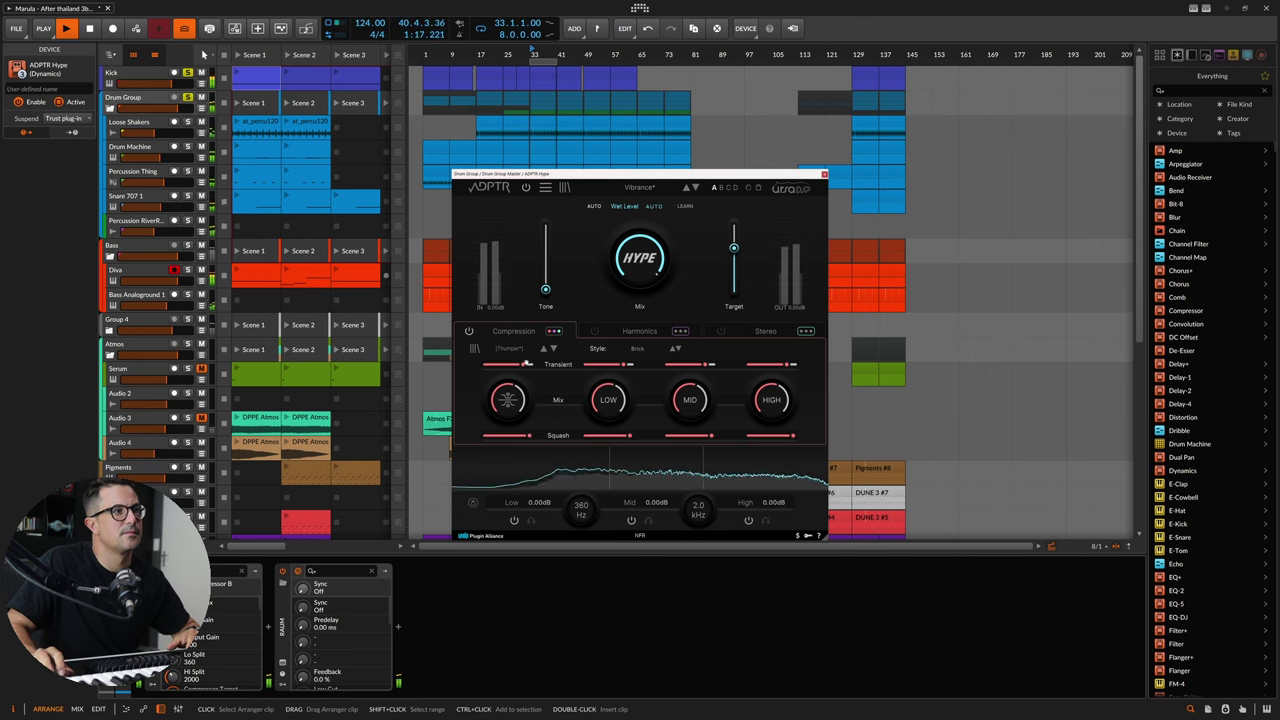
key("space")
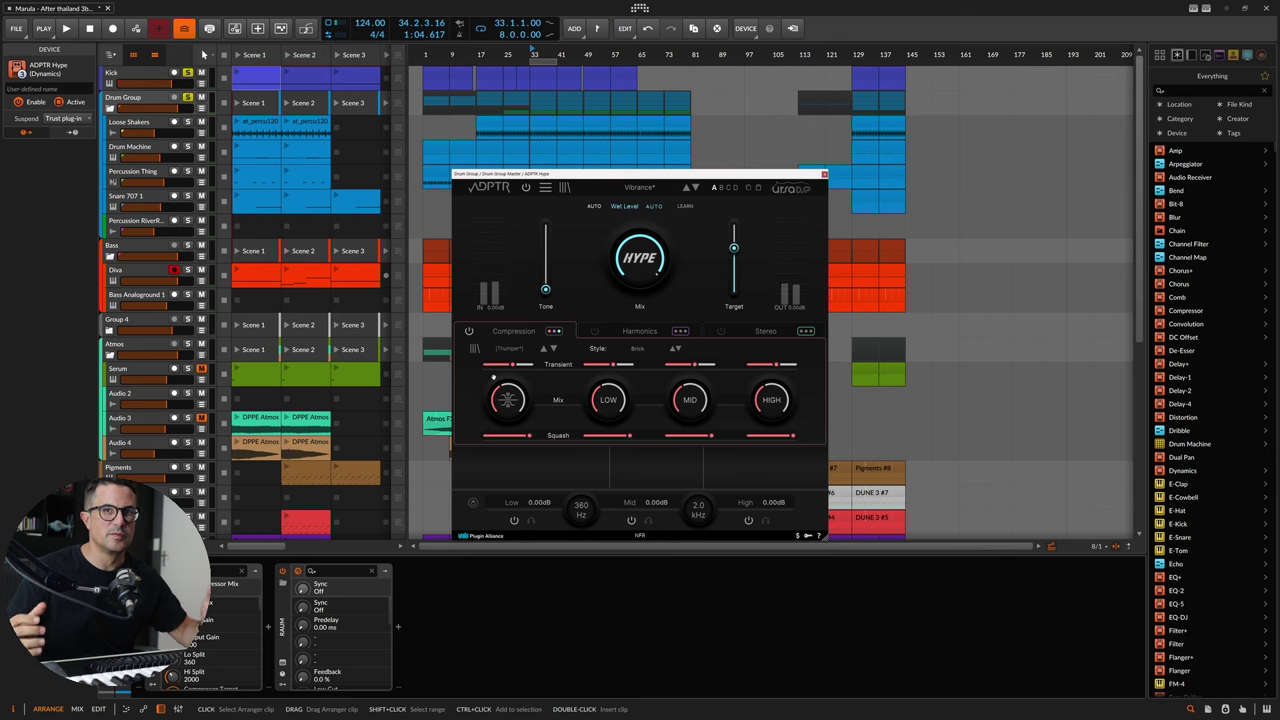
key("space")
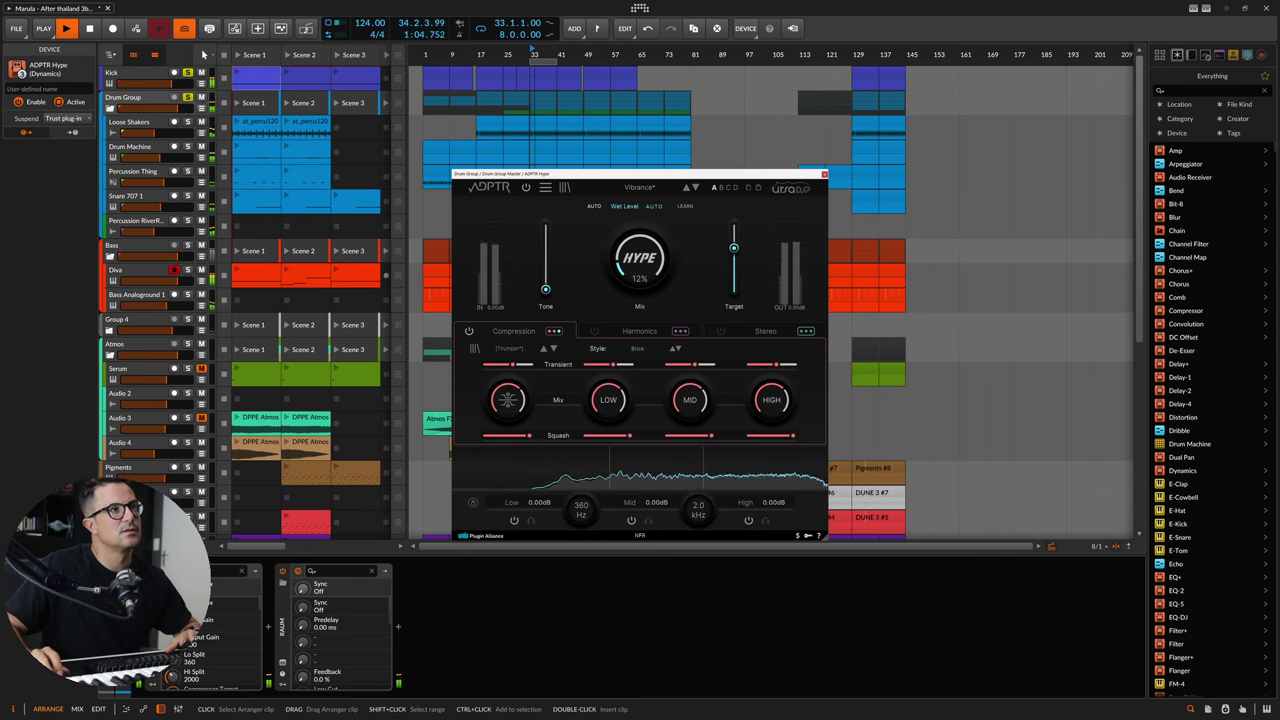
key("space")
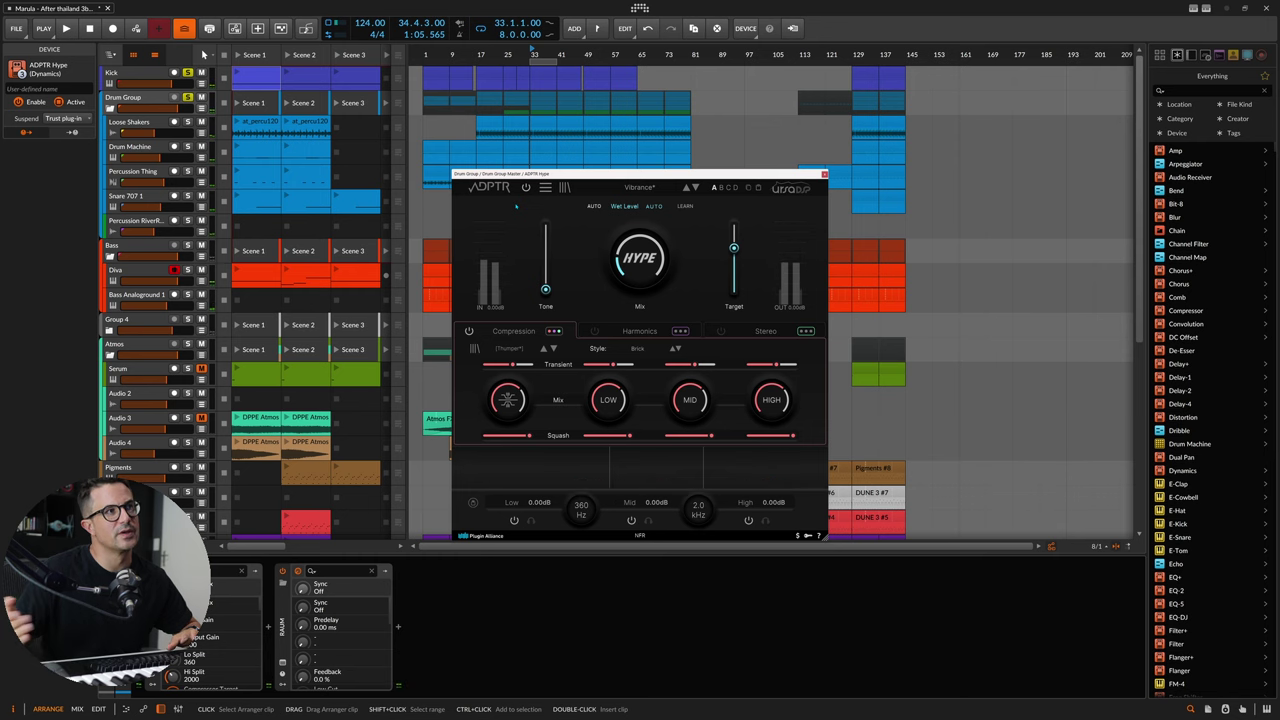
key("space")
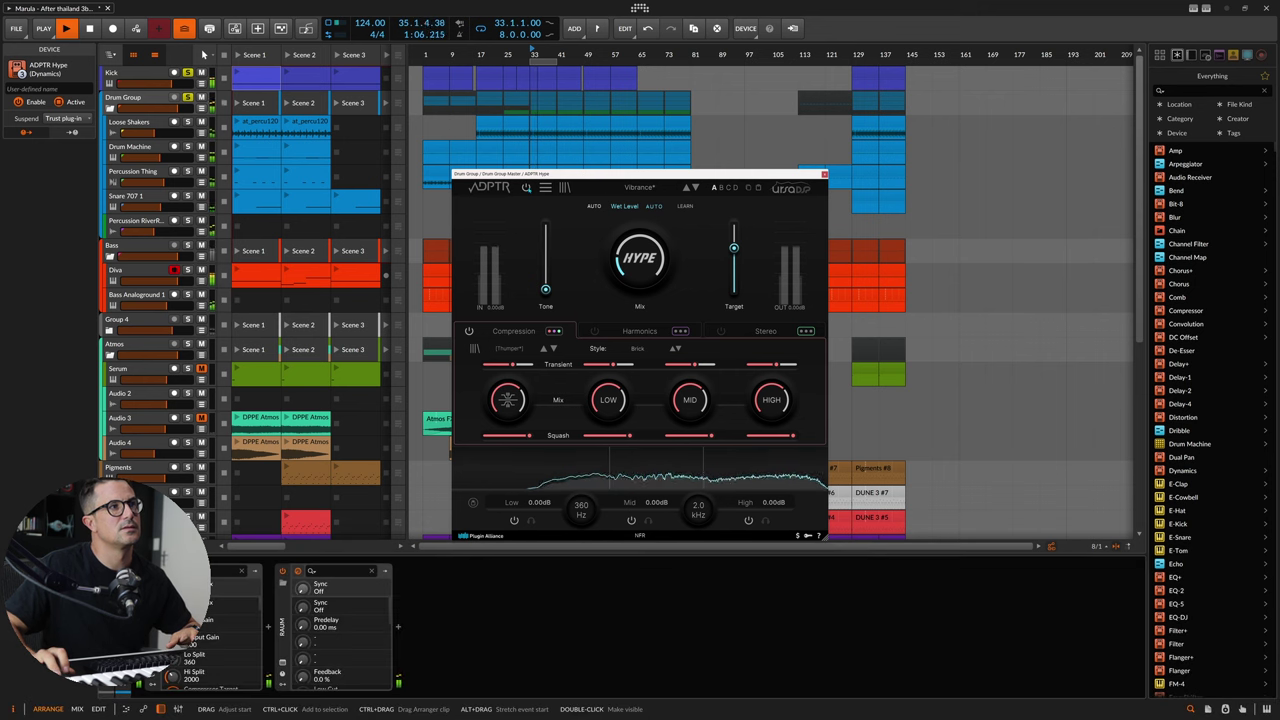
key("space")
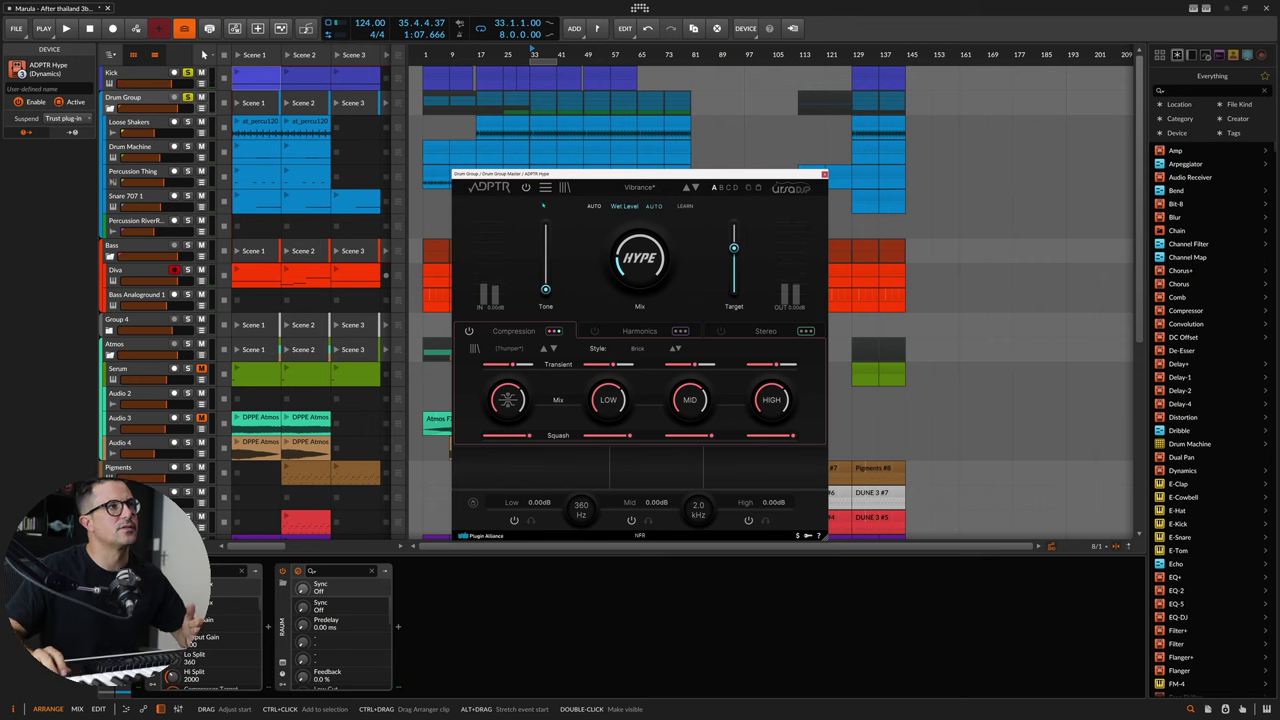
- Switch the drum compression to the Combo style and raise the main HYPE mix and the compression mix to full
key("space")
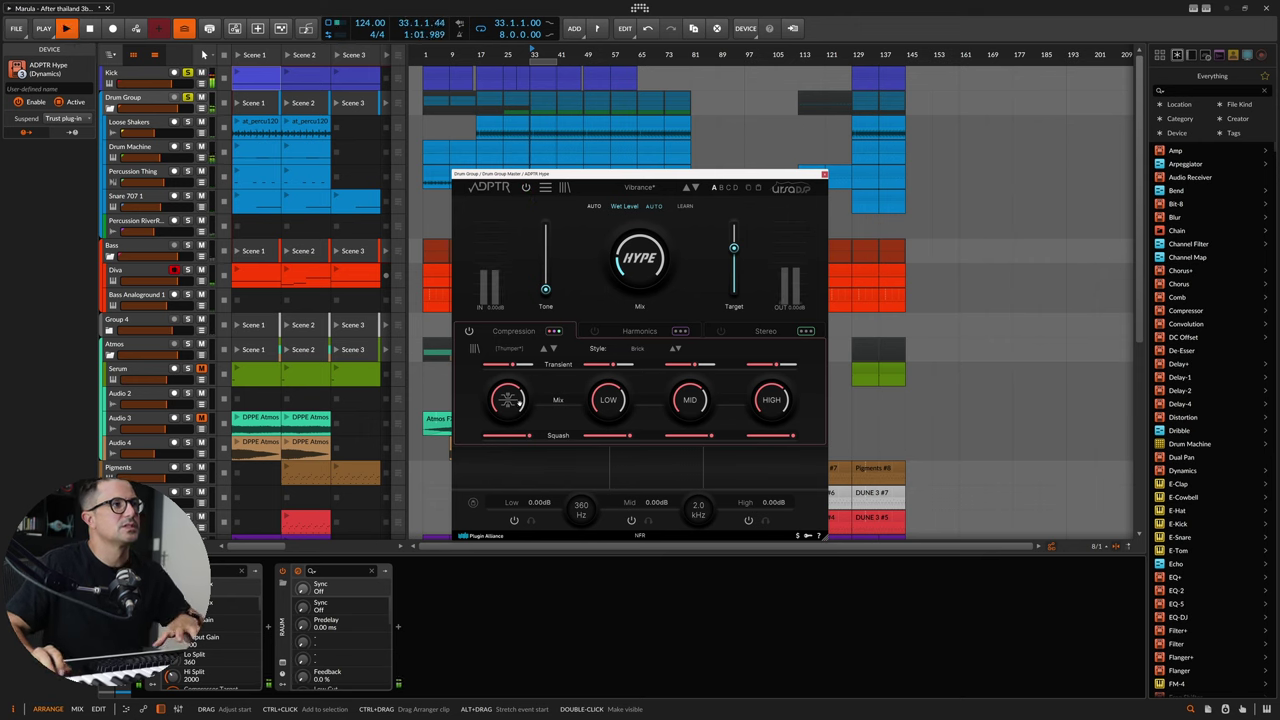
key("space")
mouse_move(507, 402)
key("space")
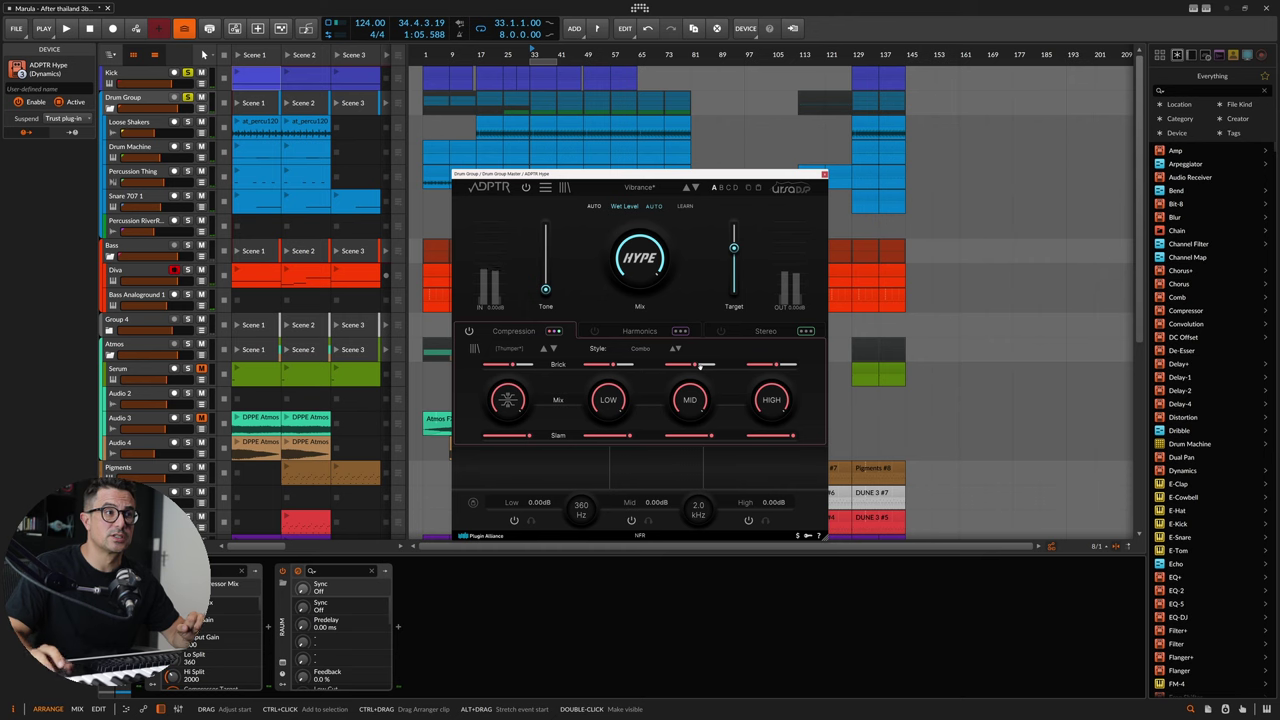
- Review the compression style options, keep Combo, raise the Brick amounts and lower the Slam amounts while auditioning the drums
left_click(640, 349)
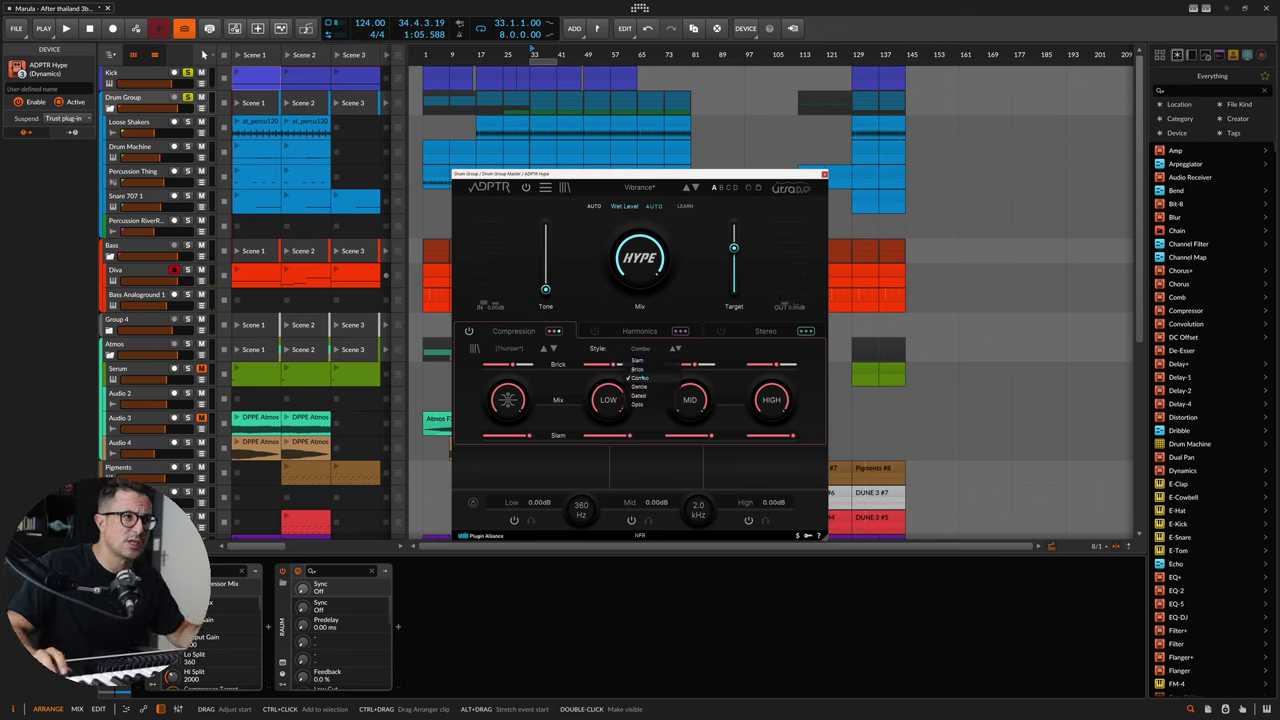
key("space")
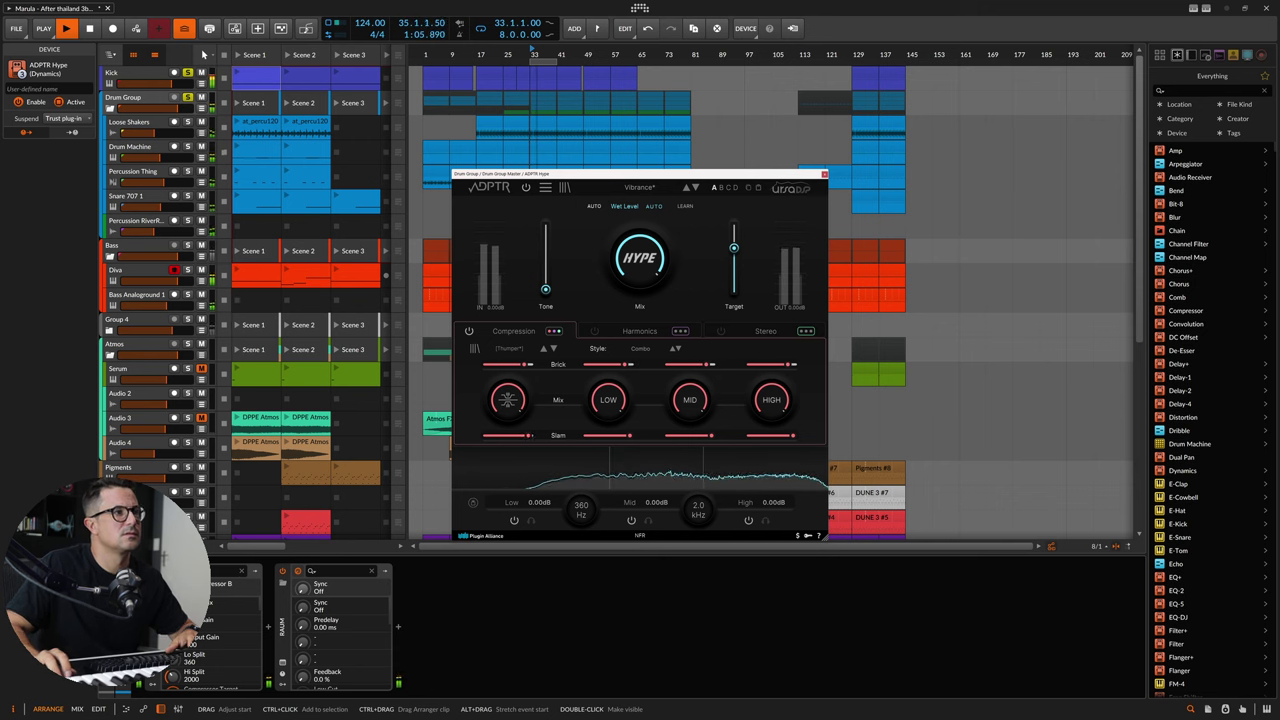
key("space")
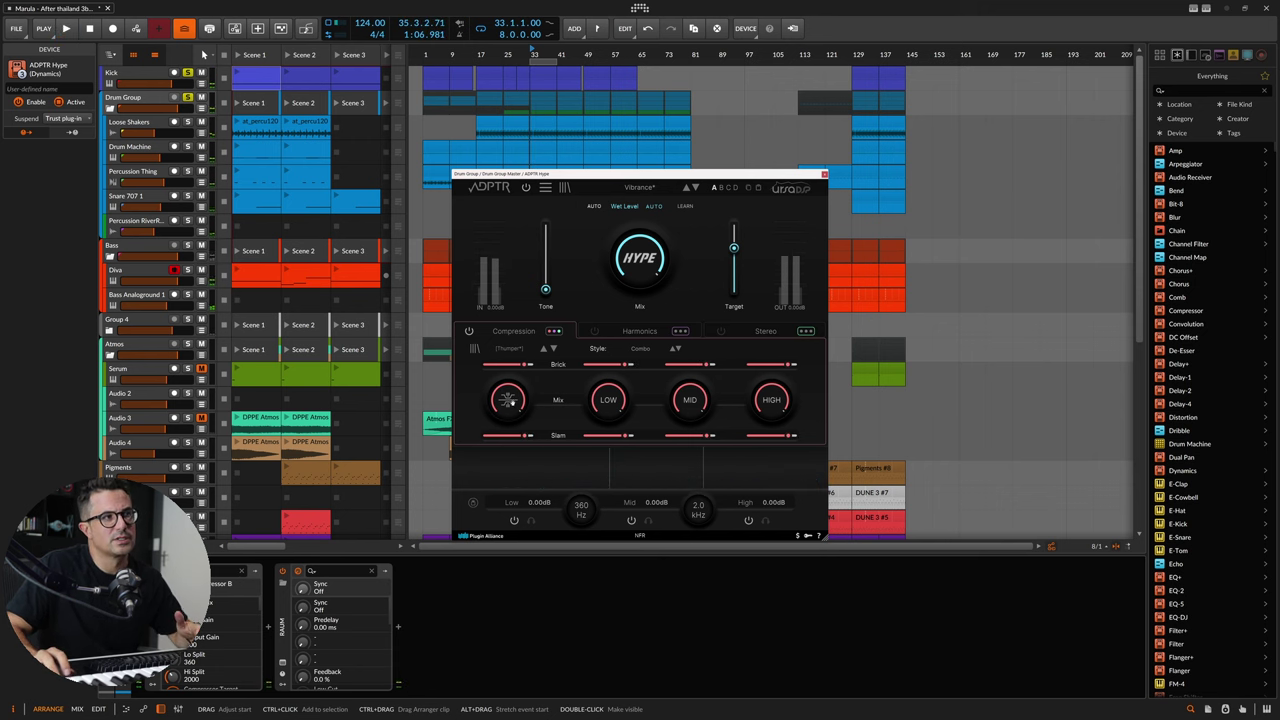
key("space")
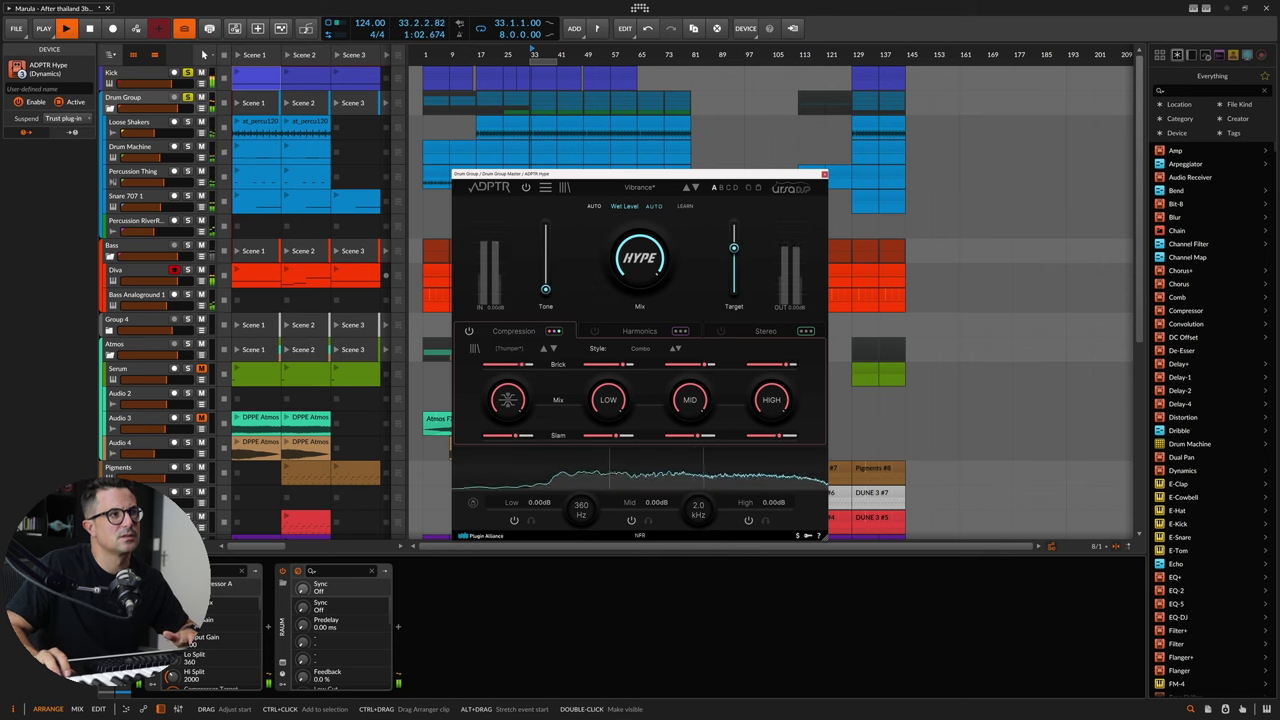
key("space")
- Load the Vintage Phone Vox compression preset and adjust the overall compression mix while auditioning the drum loop
key("space")
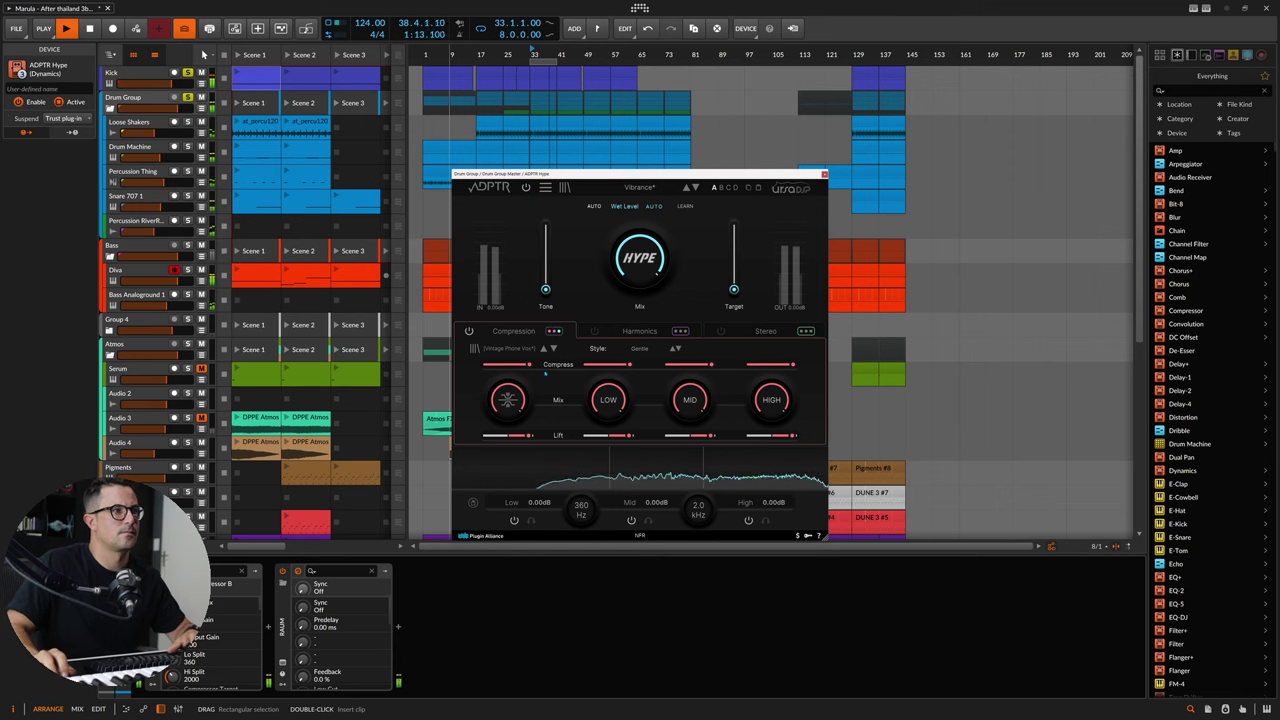
left_click_drag(507, 400, 510, 397)
key("space")
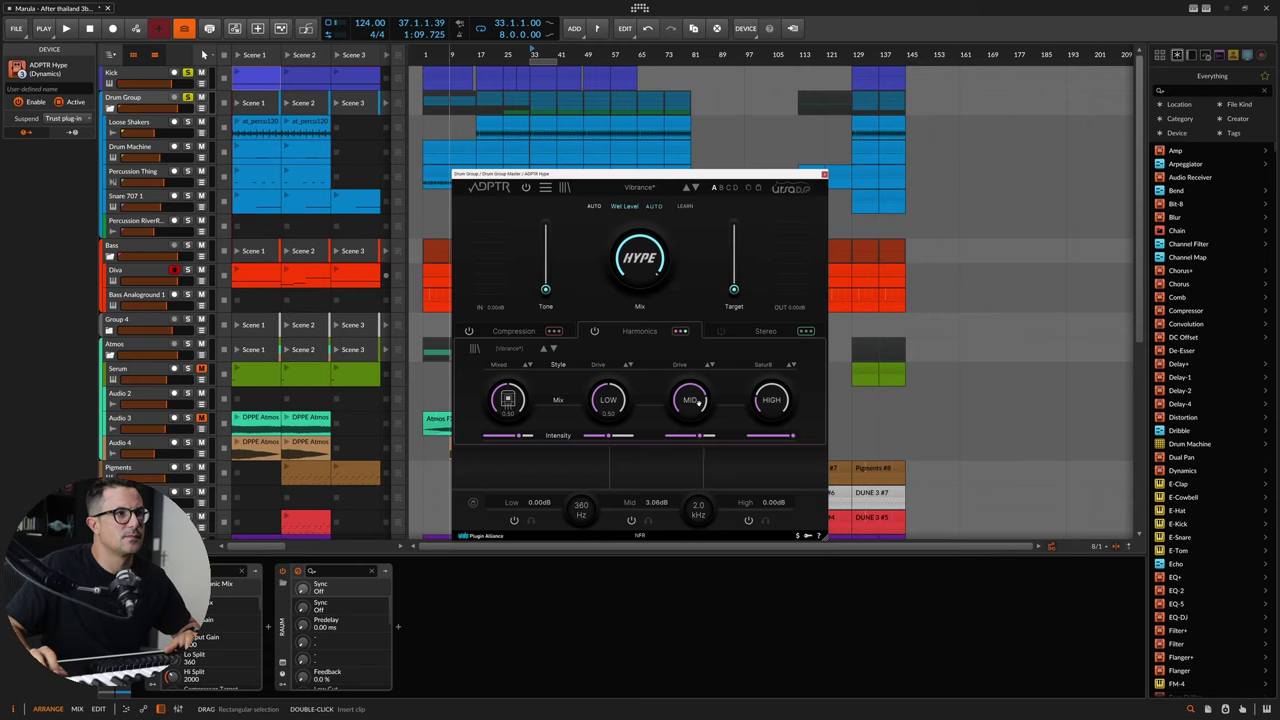
- Audition the Excite and Sine Fold harmonics styles on the drums, and set the style for all bands to Satur8
key("space")
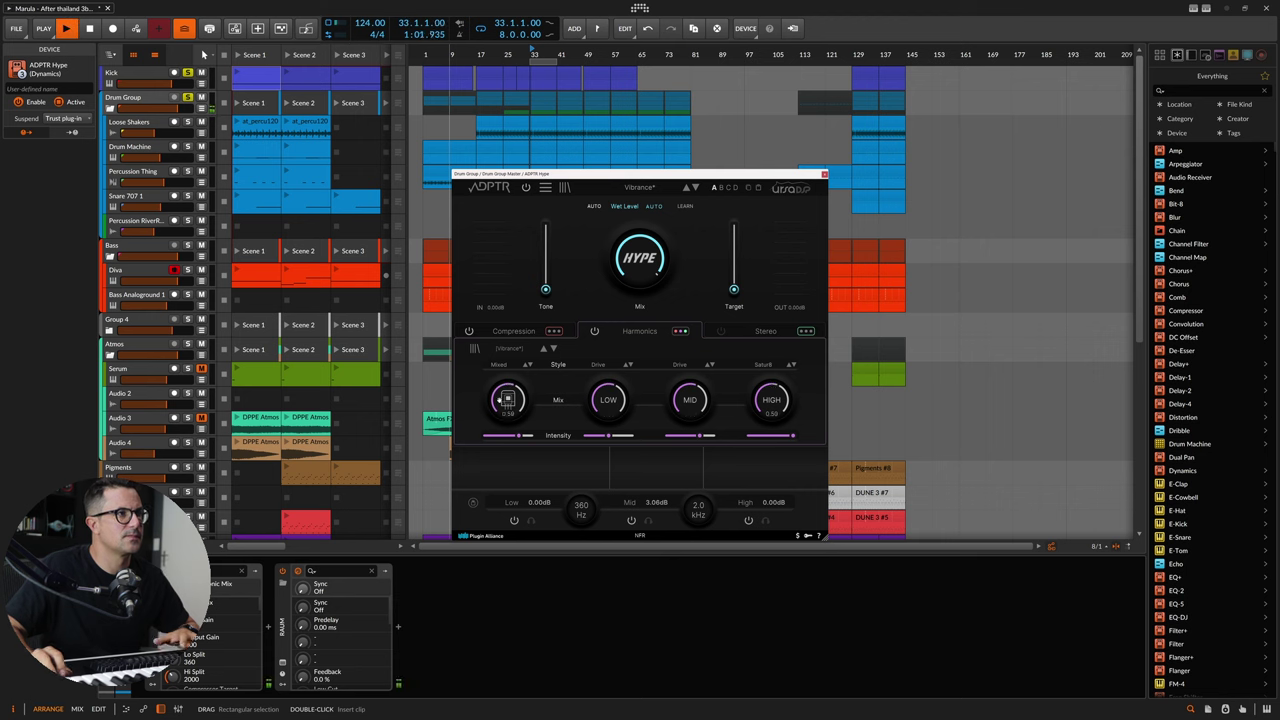
left_click(531, 365)
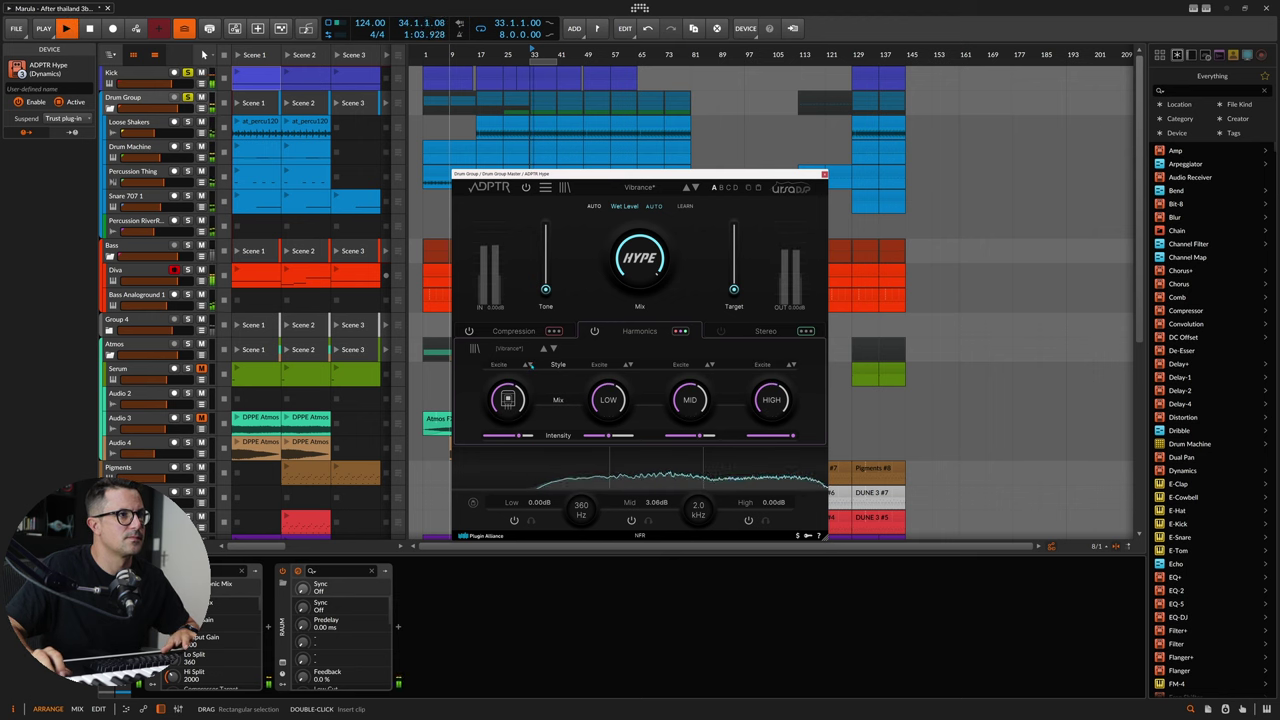
left_click(531, 365)
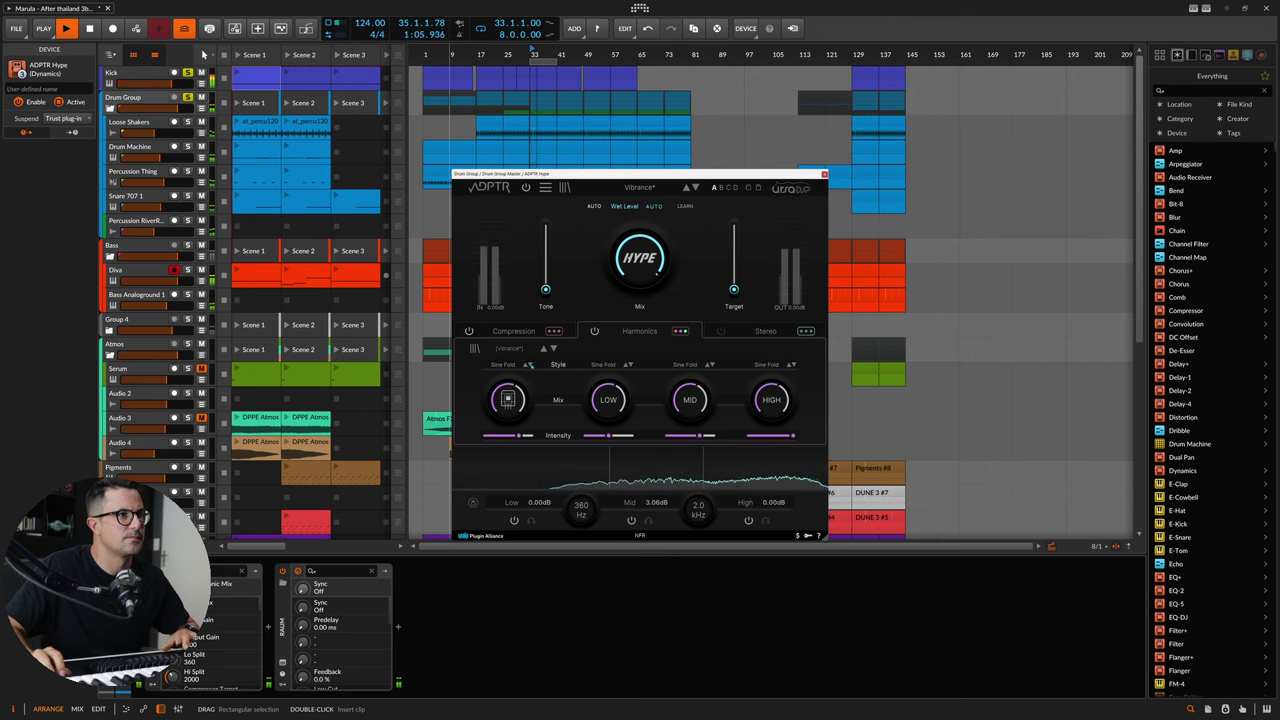
key("space")
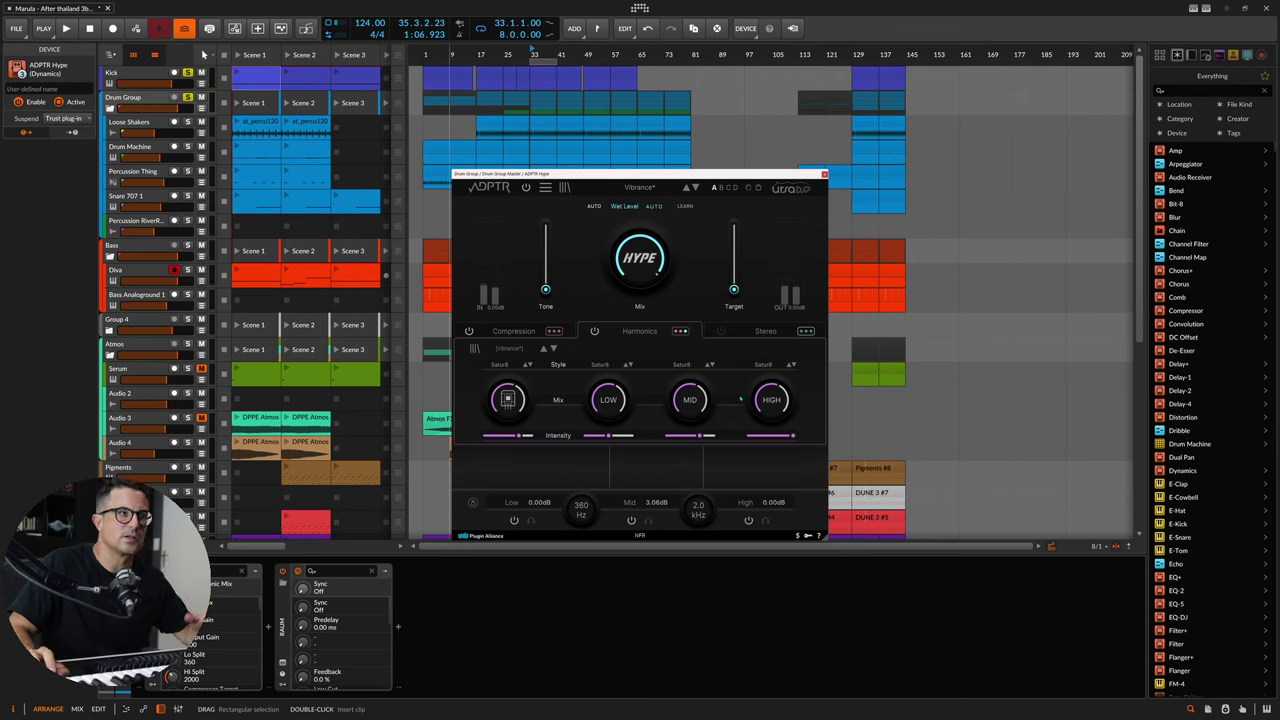
- Reduce the Low and Mid harmonics mix to zero and set the High harmonics mix to about 0.75 while auditioning the drums
key("space")
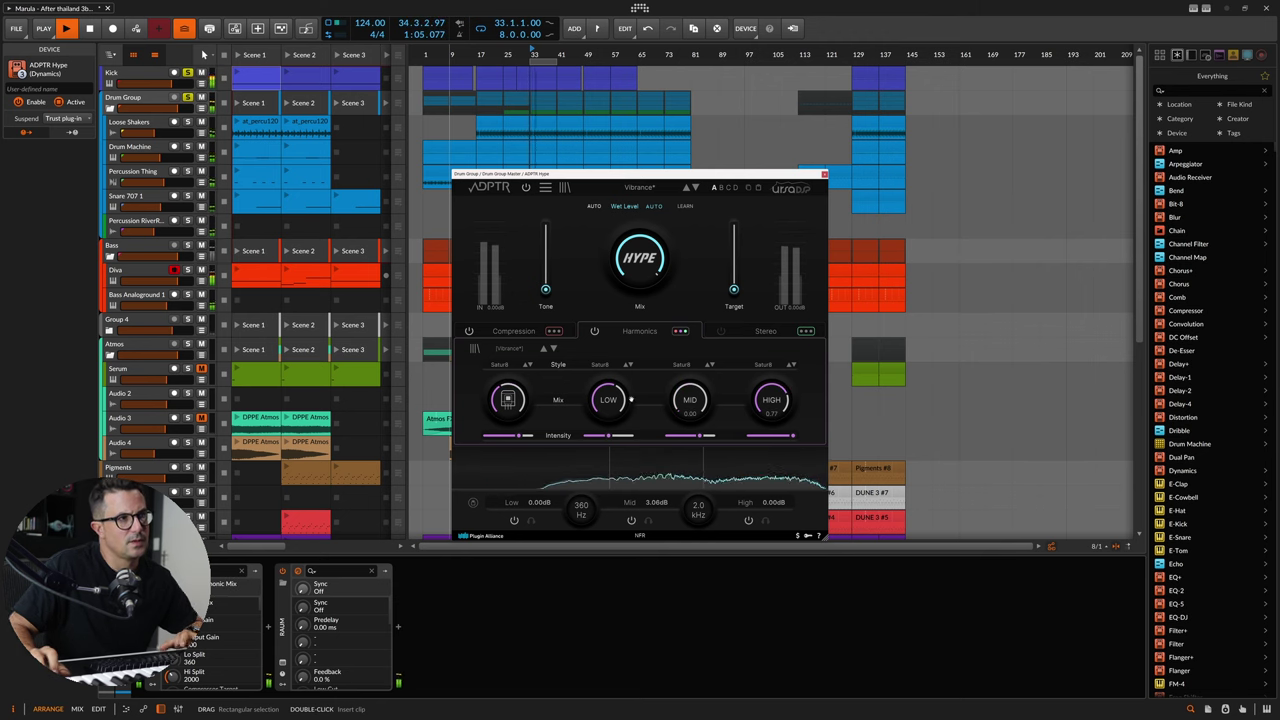
key("space")
key("space")
key("space")
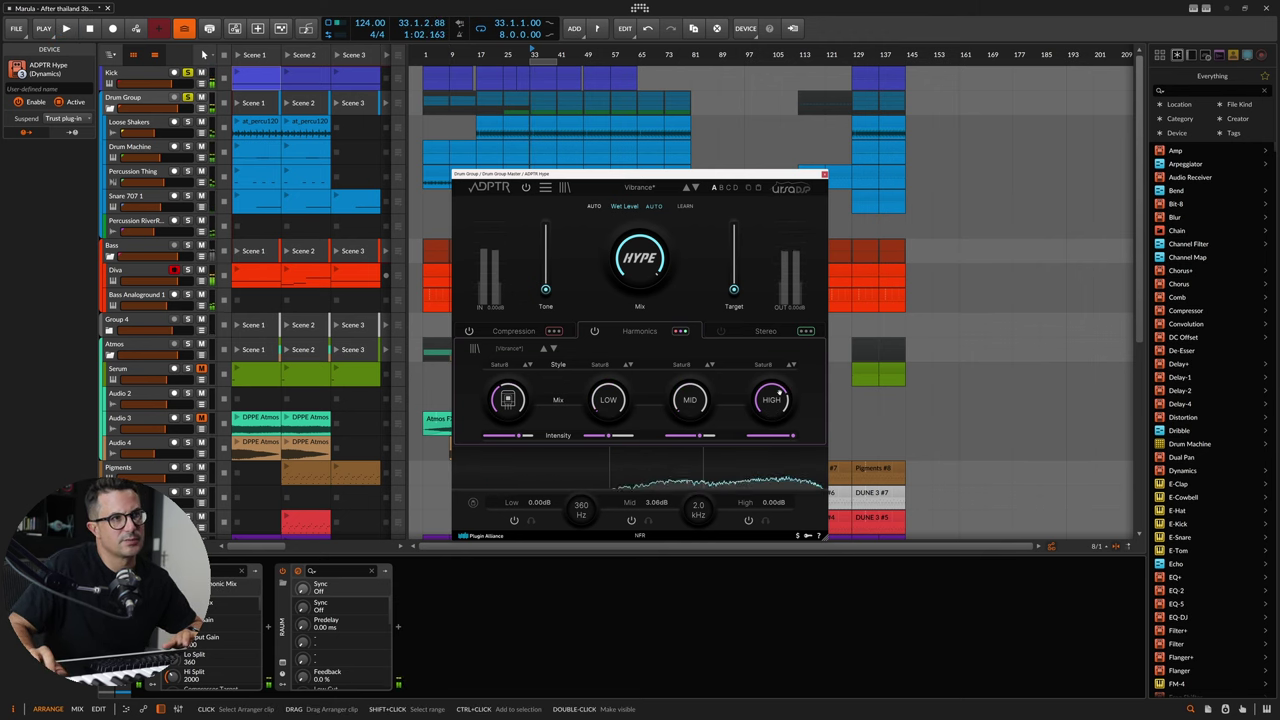
key("space")
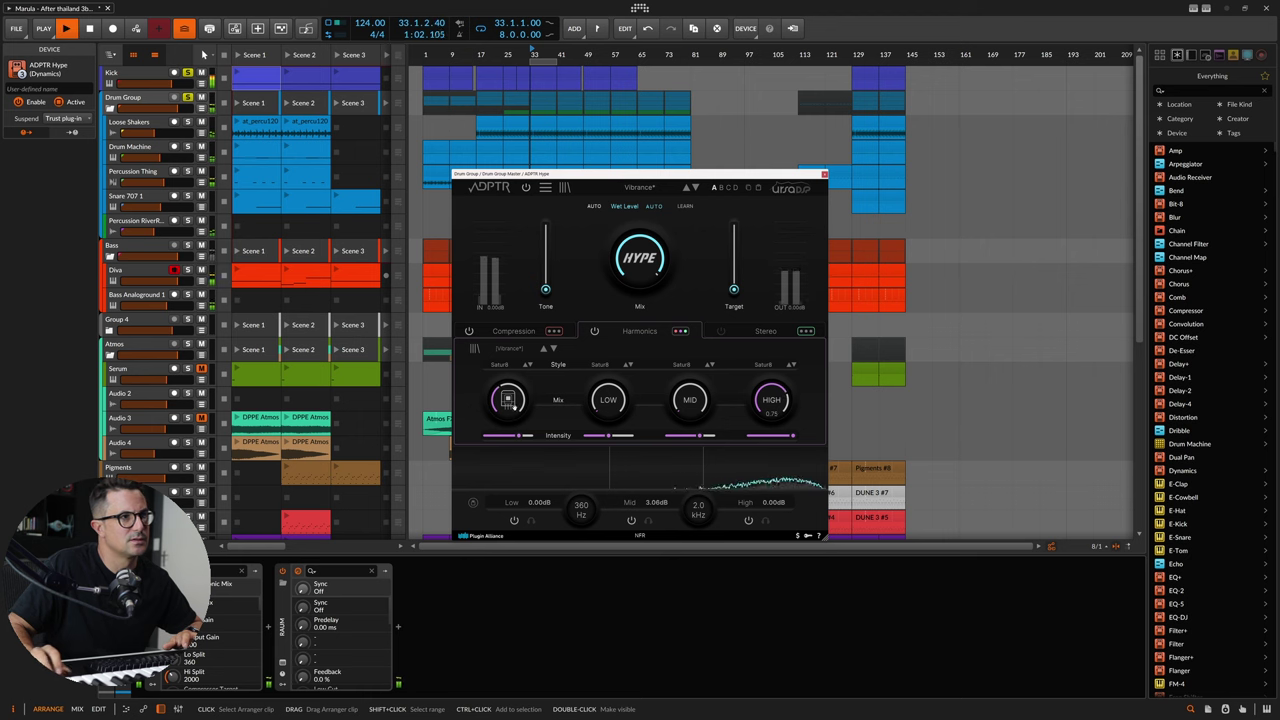